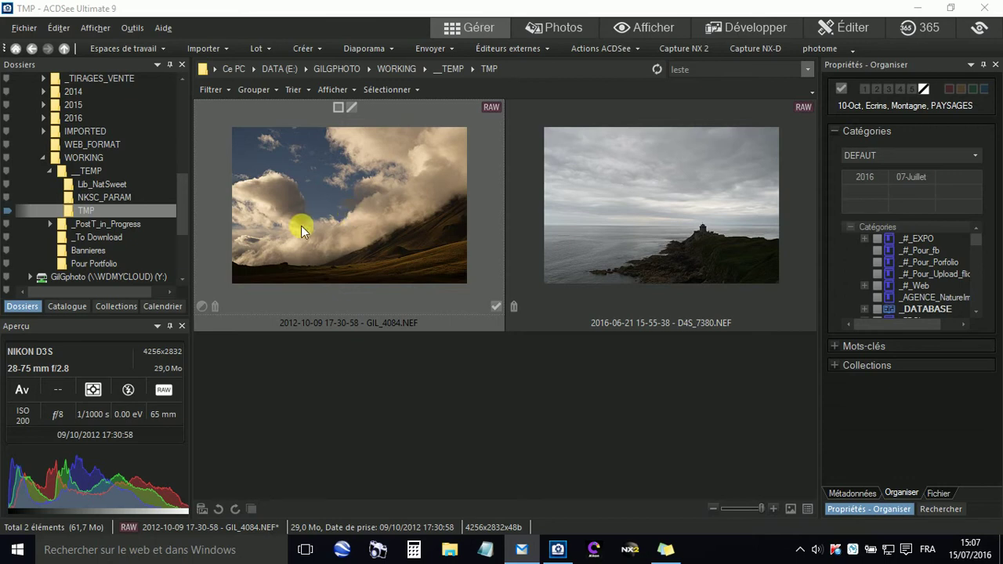
Open the photo GIL_4084.NEF in Develop mode and expand its Light EQ settings.
double_click(342, 198)
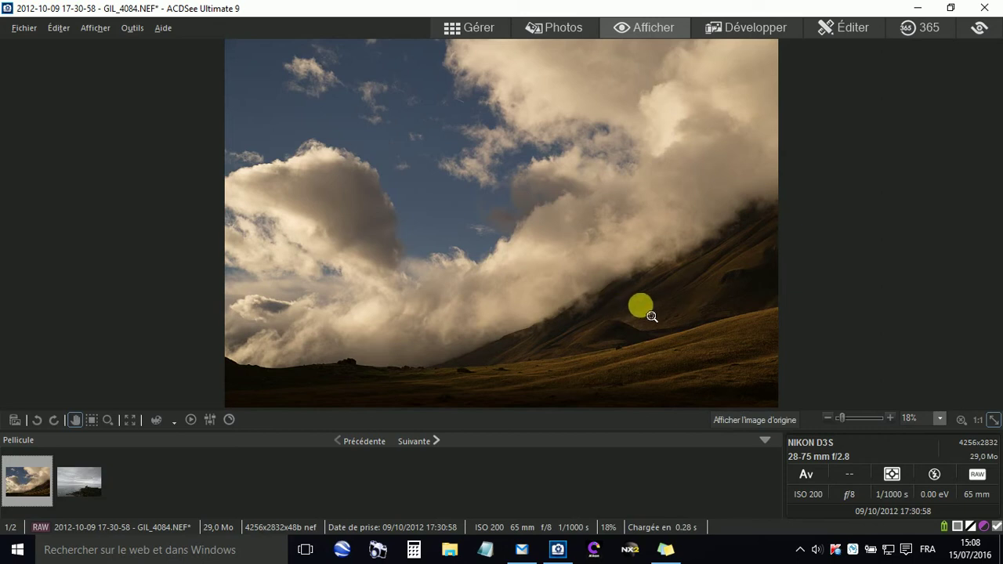
click(749, 29)
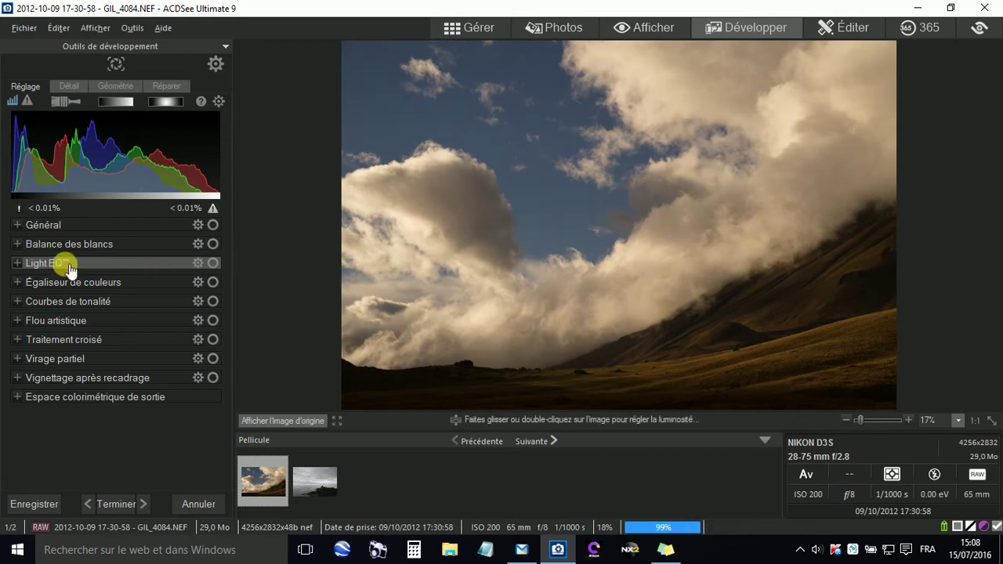
click(18, 263)
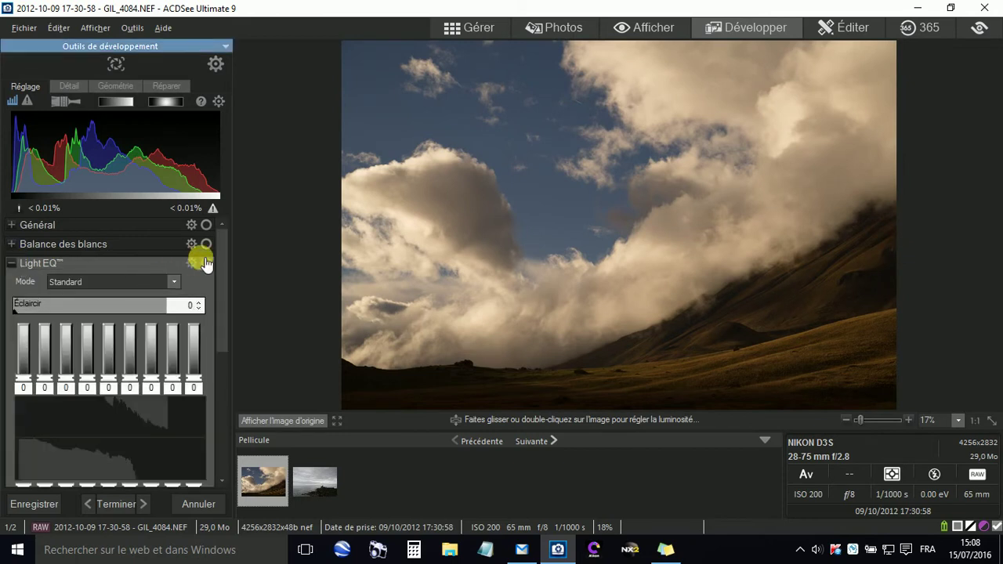
drag(222, 254, 219, 271)
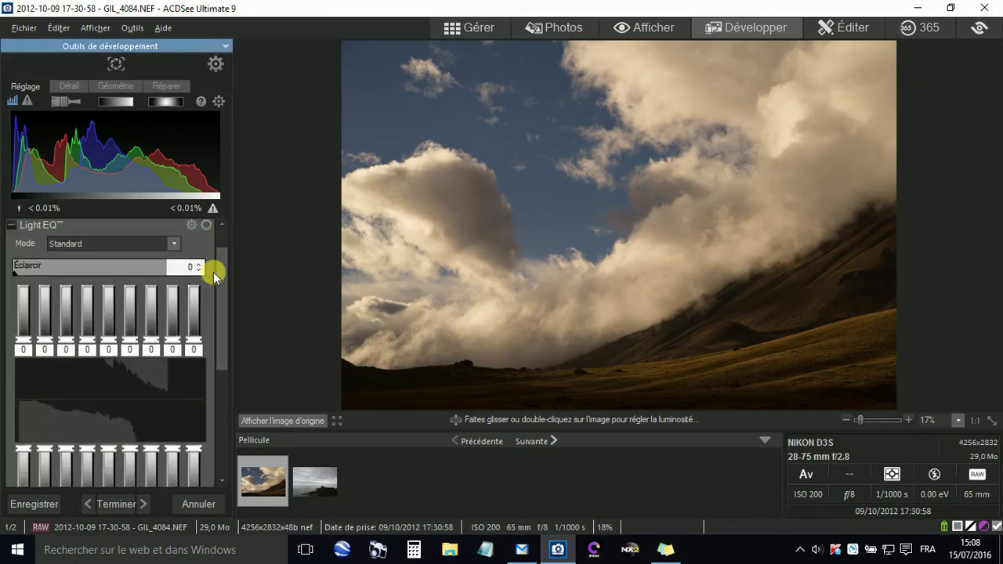
Switch Light EQ to Général mode, try Ombres at 24, and reset that slider to 0.
click(174, 245)
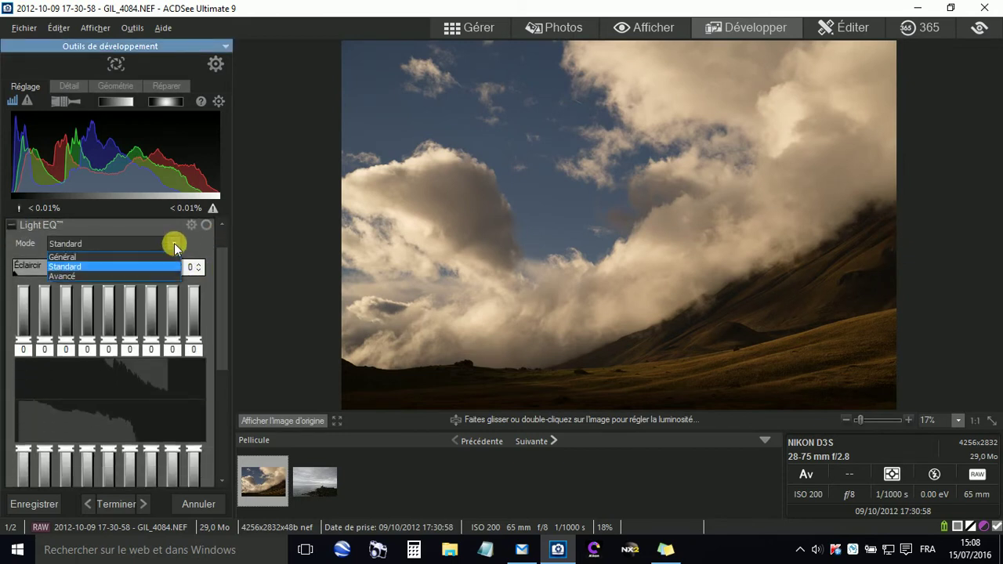
click(94, 256)
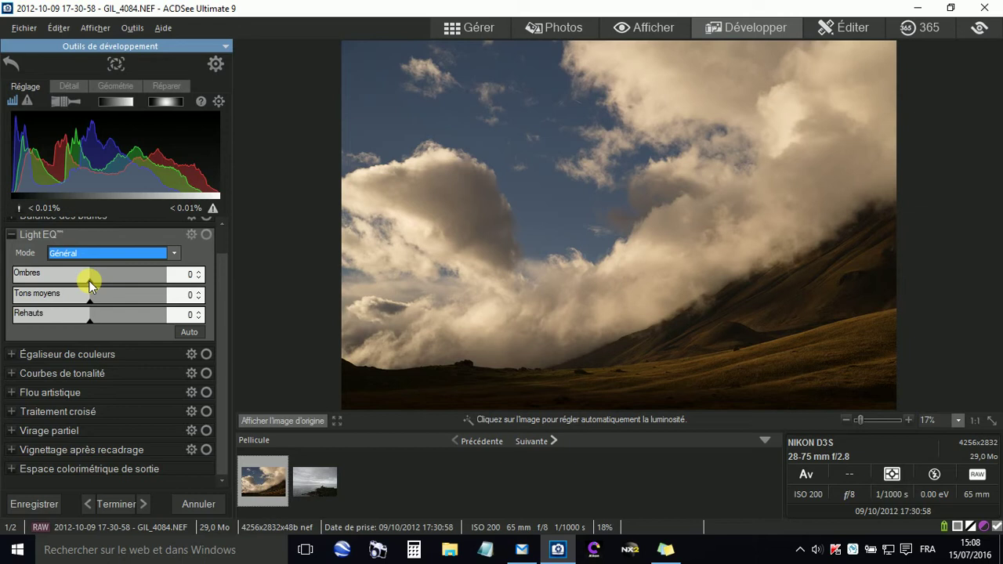
mouse_move(90, 282)
mouse_down()
mouse_move(122, 286)
mouse_move(109, 289)
mouse_up()
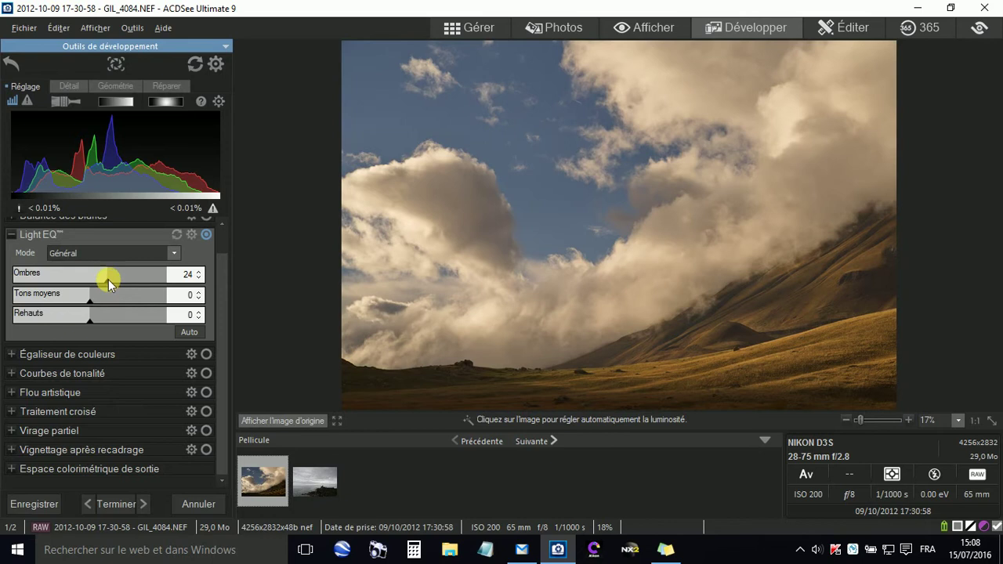
double_click(108, 282)
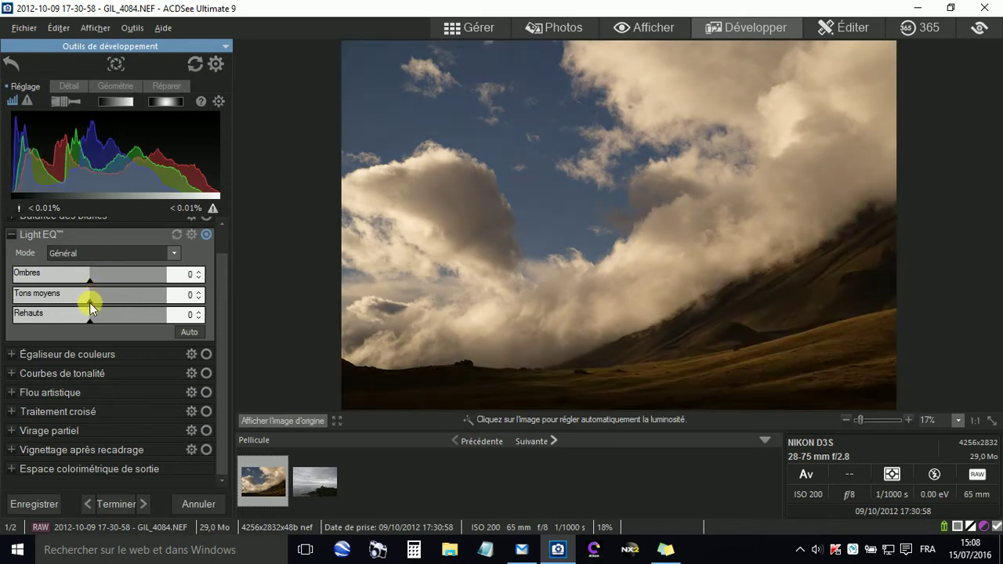
Try lowering Tons moyens and then Rehauts to -58, resetting each slider to 0.
drag(89, 302, 53, 306)
double_click(94, 304)
double_click(54, 303)
drag(90, 320, 46, 326)
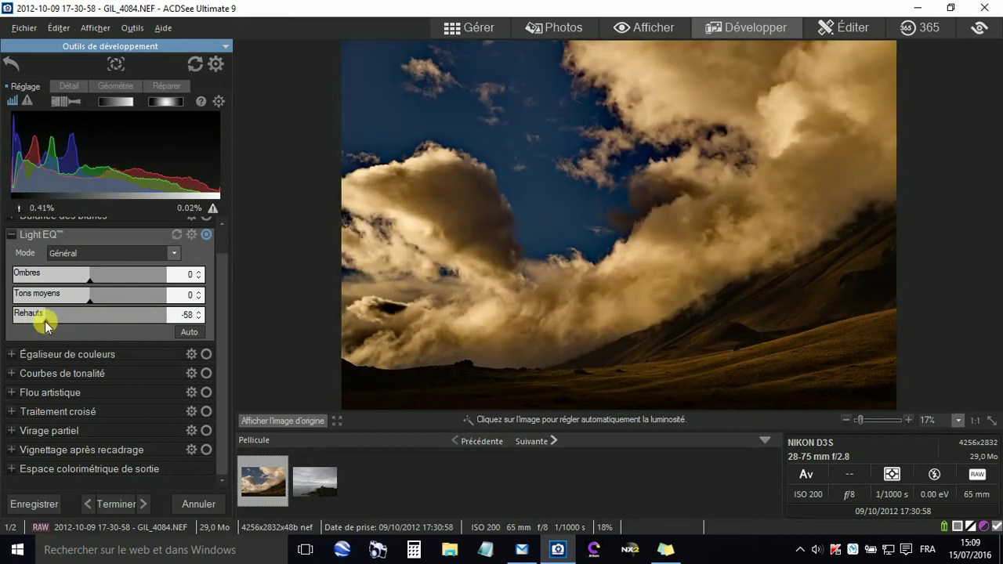
double_click(44, 323)
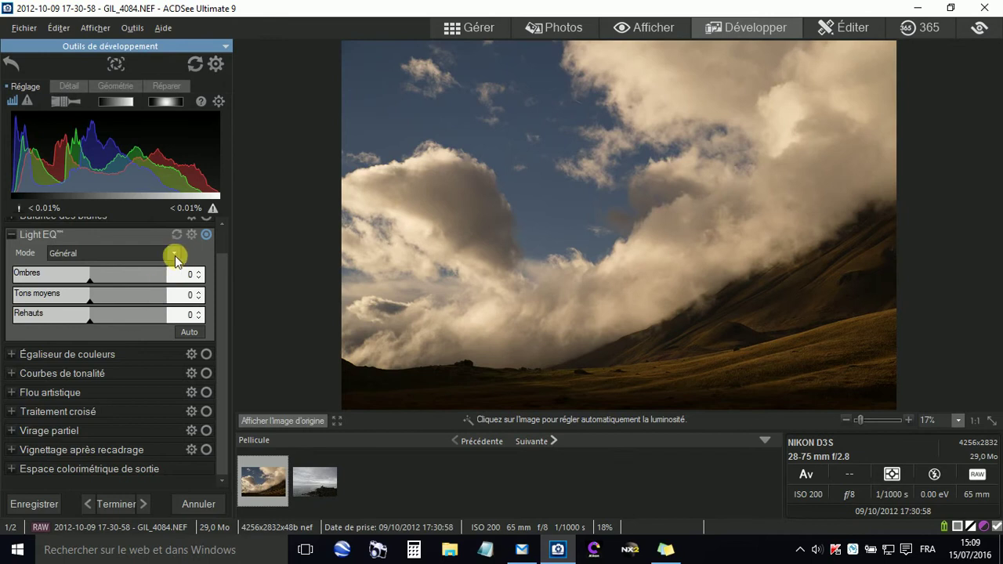
Switch Light EQ to Standard mode and try Éclaircir at 50, returning it to 0.
click(174, 254)
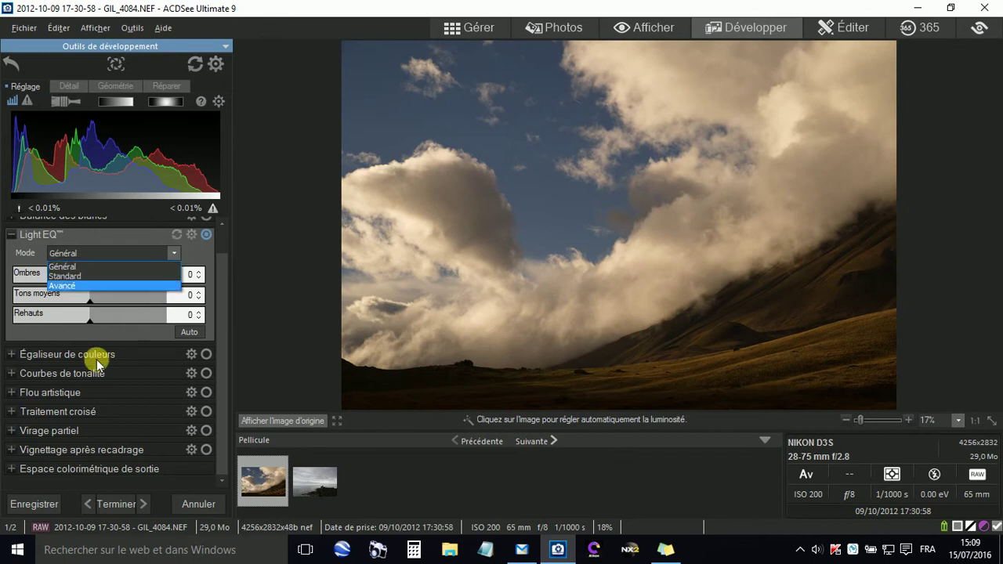
click(76, 277)
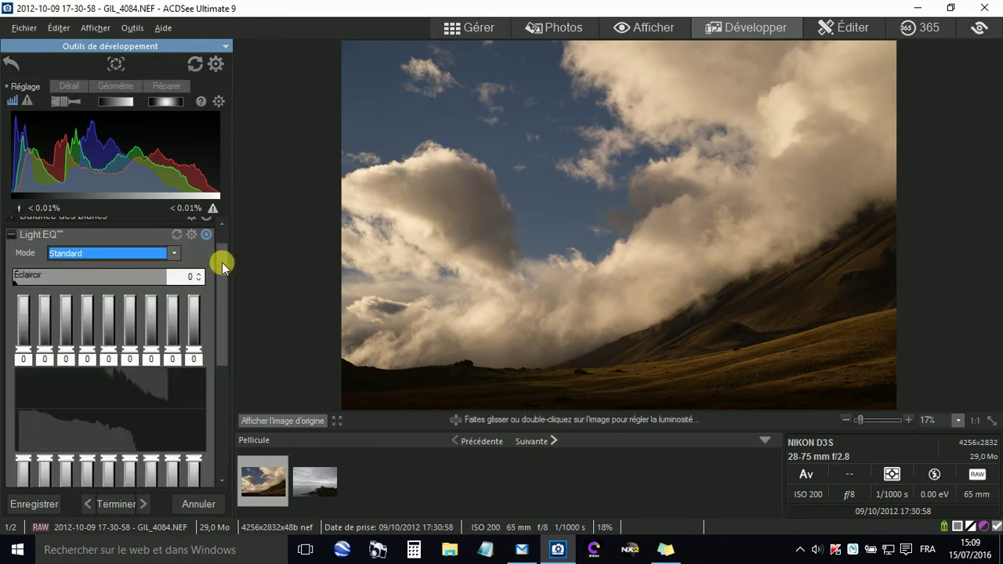
scroll(222, 265, down, 1)
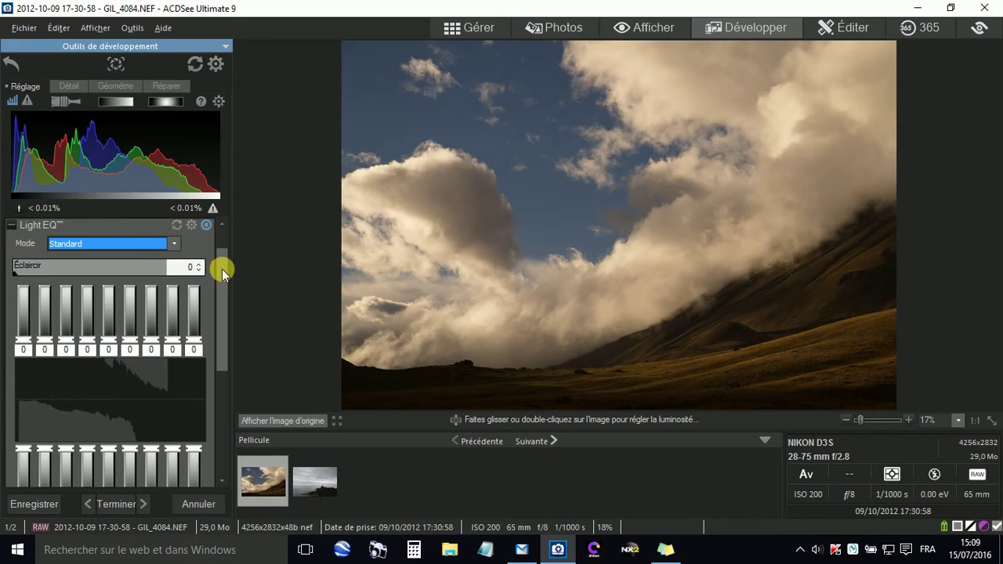
scroll(221, 269, down, 1)
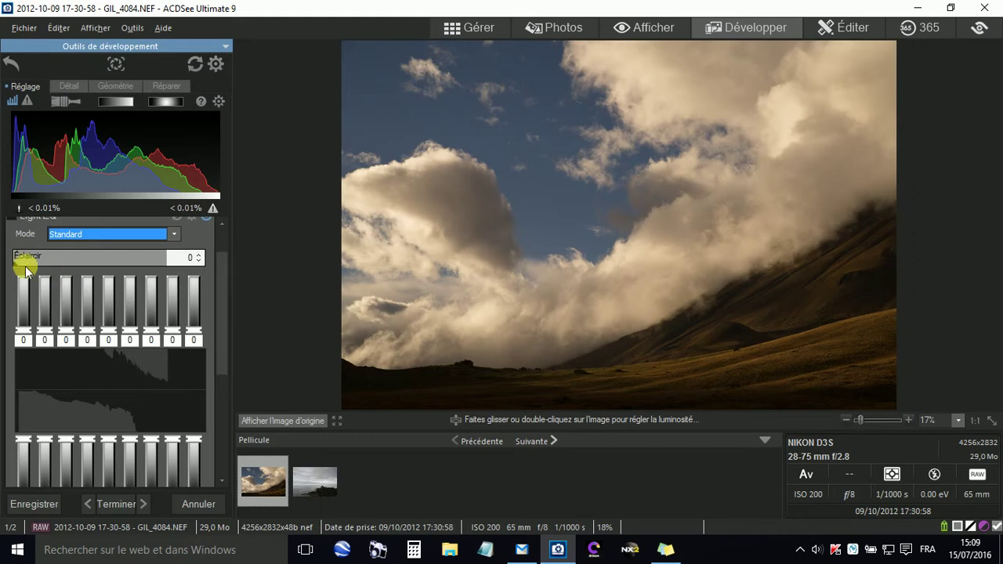
drag(14, 265, 90, 271)
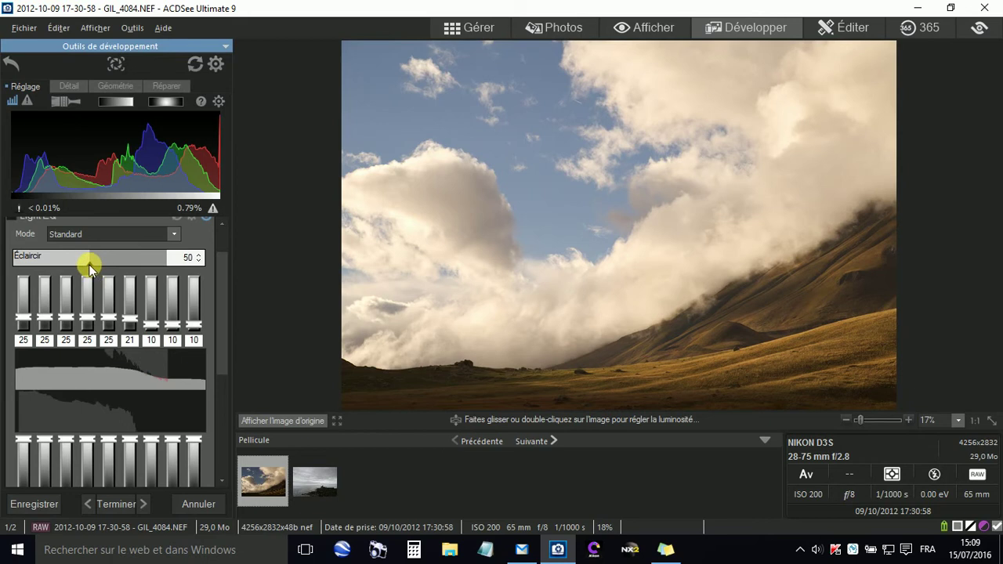
drag(89, 263, 4, 264)
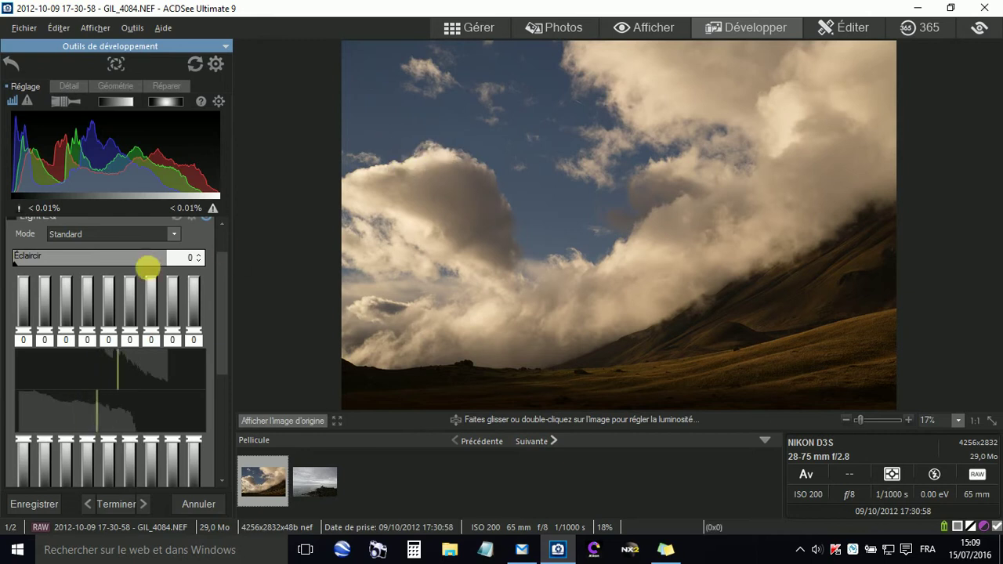
mouse_move(14, 258)
mouse_down()
mouse_move(71, 268)
mouse_move(11, 261)
mouse_up()
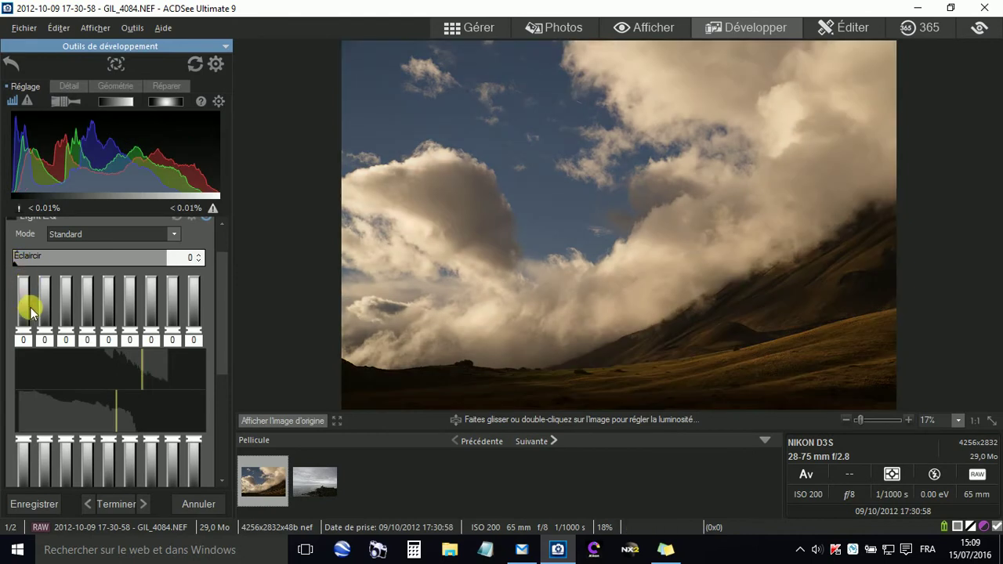
Try the Light EQ Assombrir setting at 72 and return it to 0.
click(219, 352)
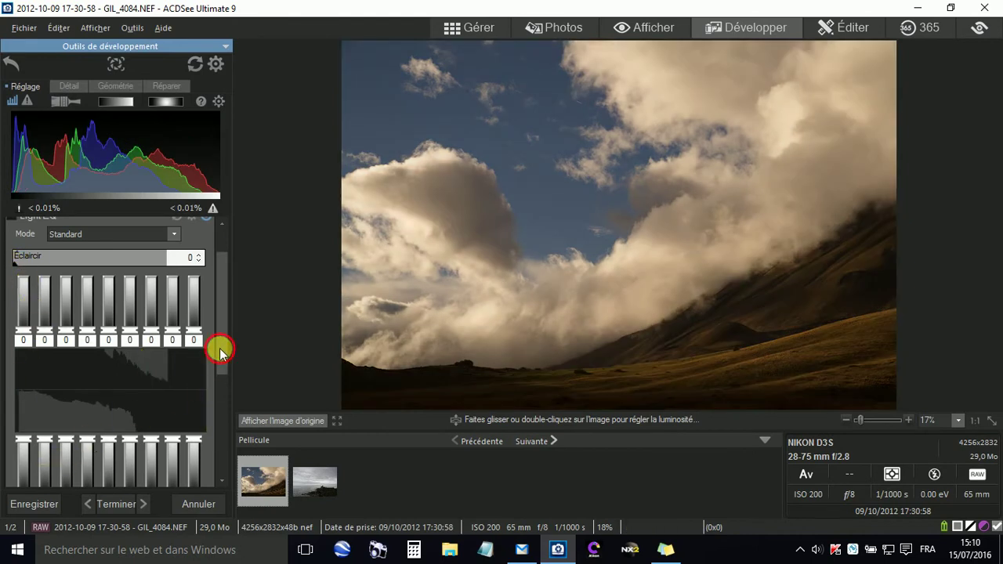
drag(219, 353, 219, 383)
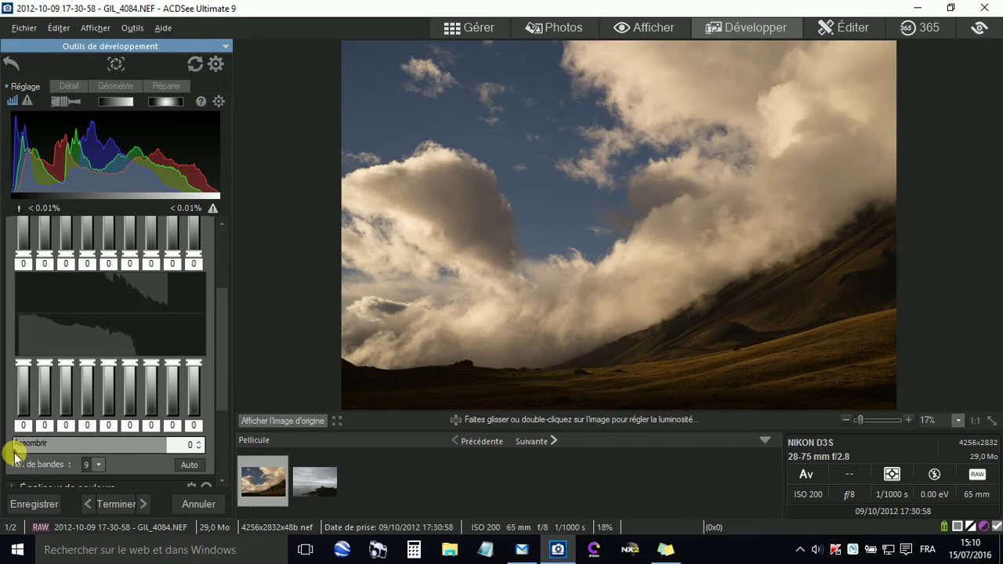
drag(14, 454, 123, 454)
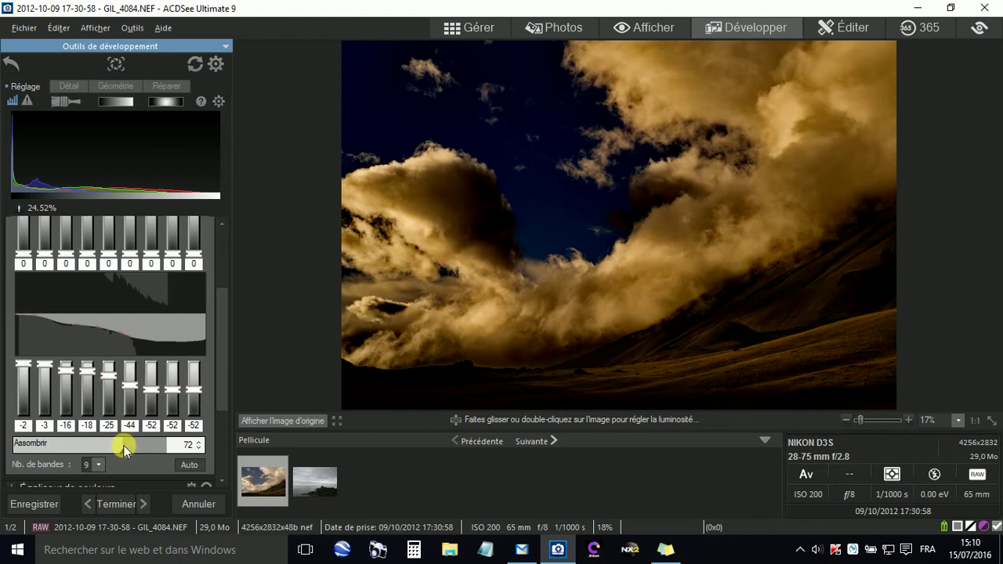
drag(122, 452, 11, 448)
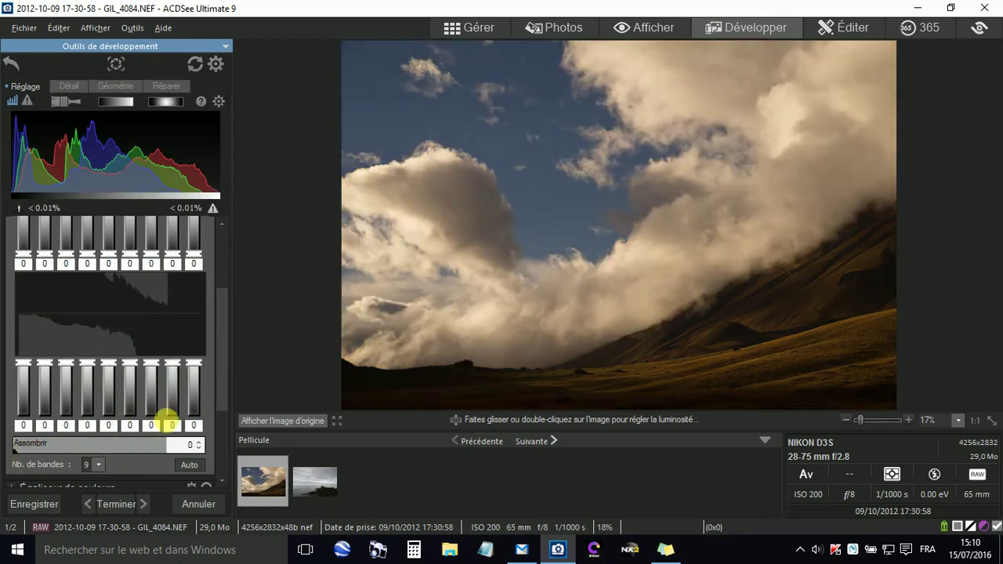
Try brightening the three darkest tone bands to 50, 45 and 18, and reset them all to 0.
drag(224, 361, 225, 351)
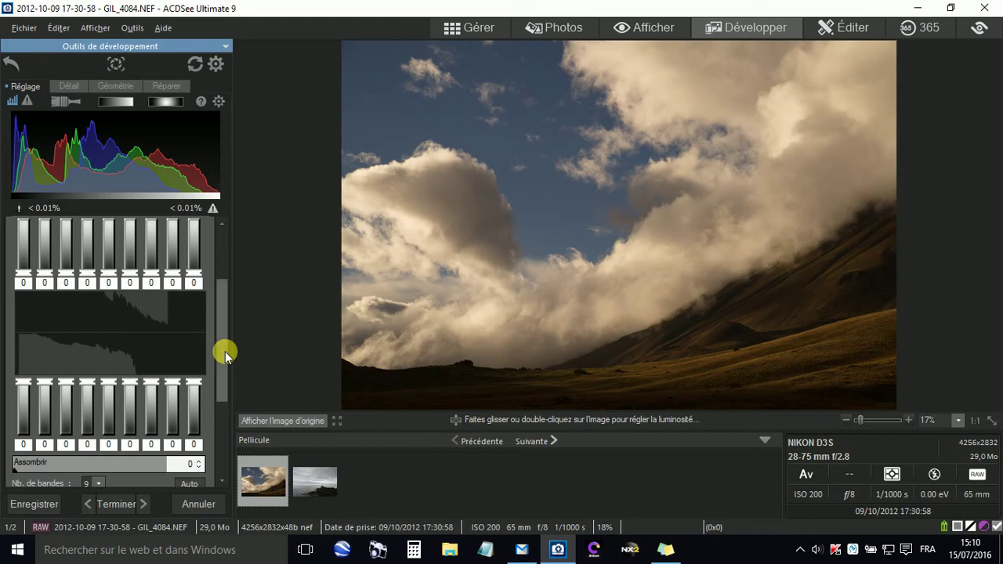
drag(224, 351, 222, 348)
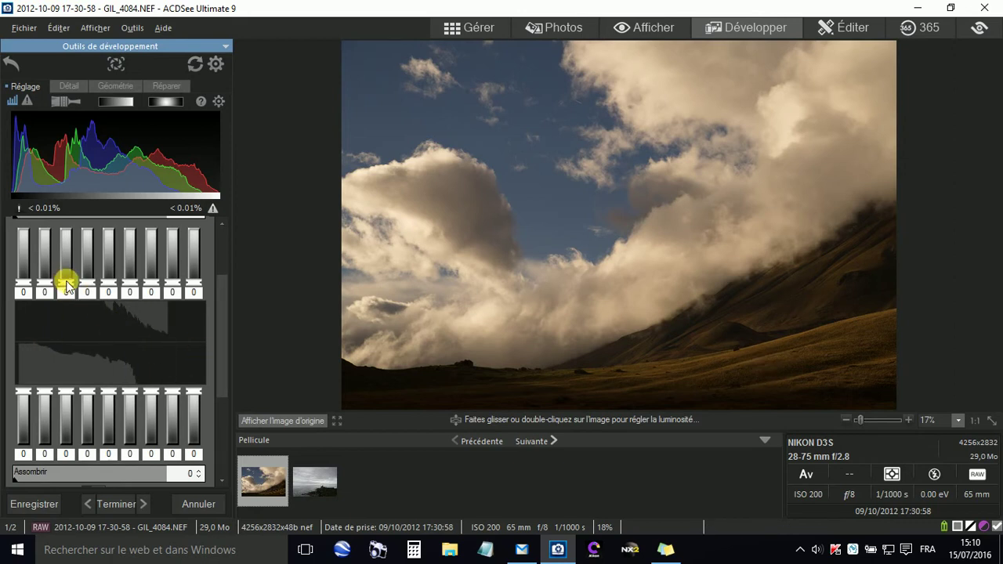
drag(66, 285, 48, 266)
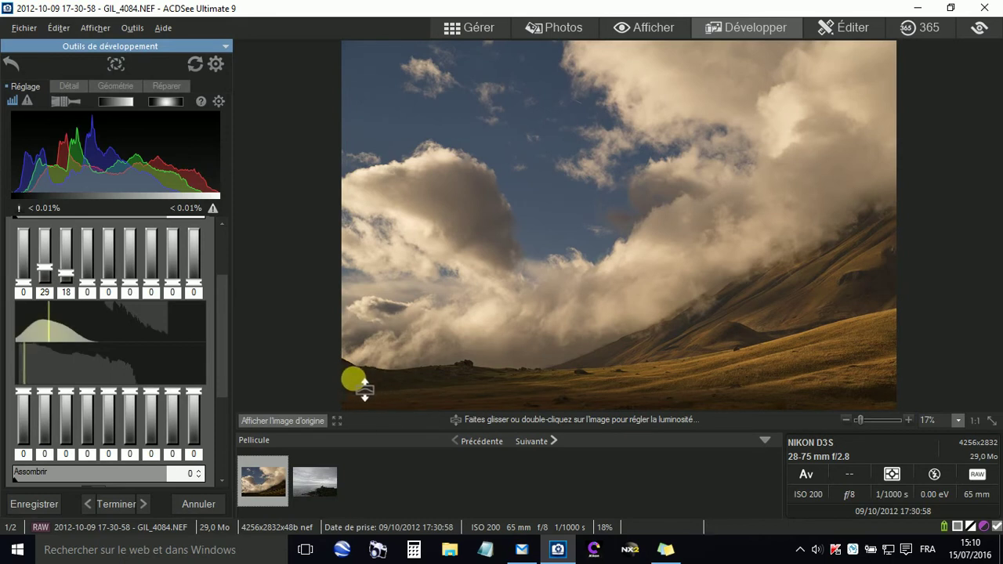
drag(44, 265, 44, 257)
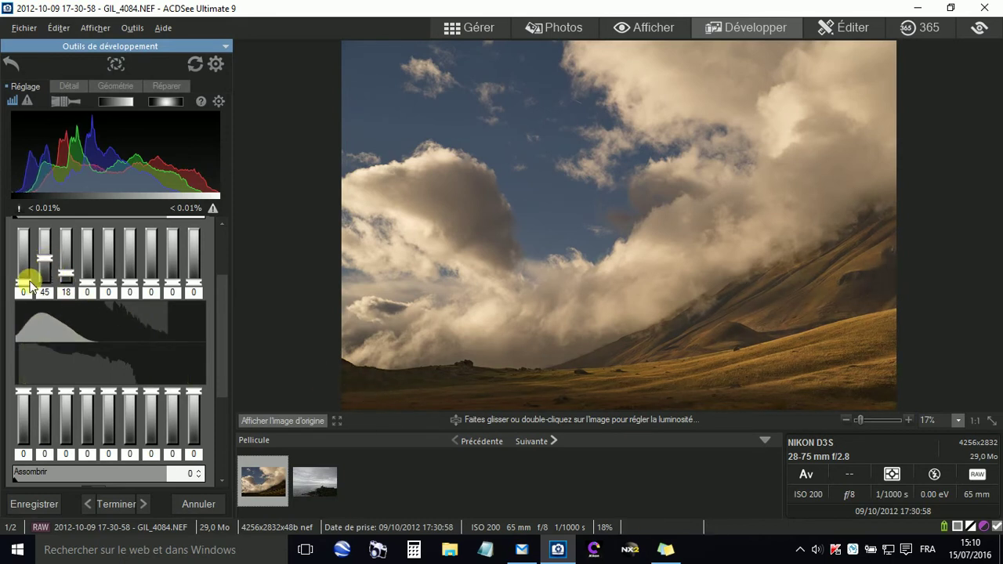
drag(21, 289, 23, 256)
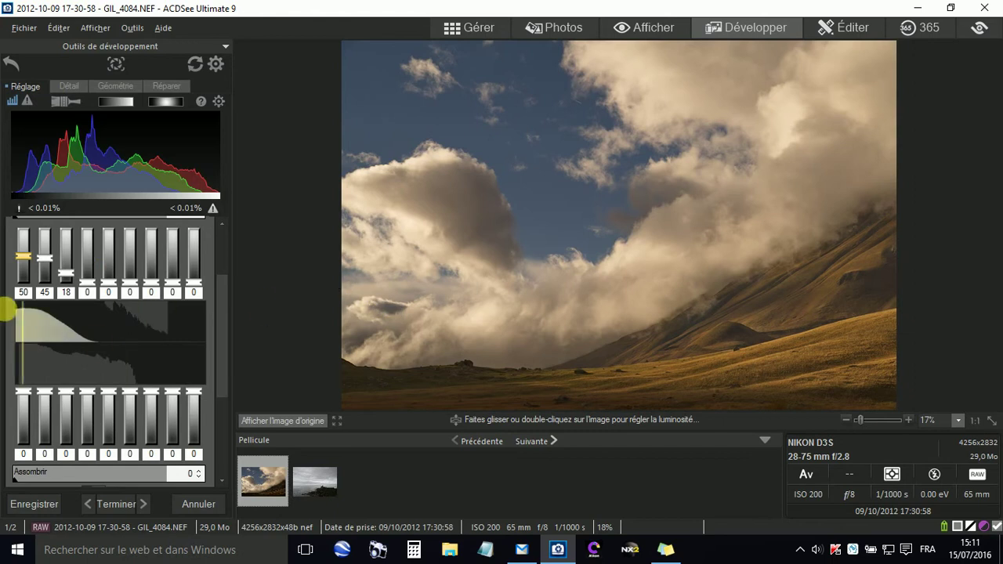
double_click(43, 258)
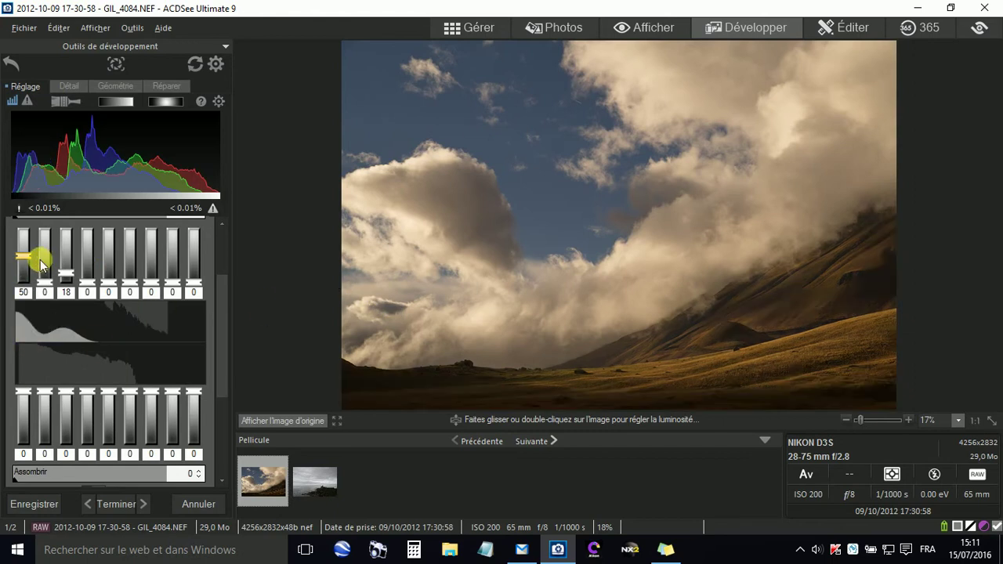
double_click(21, 253)
double_click(64, 273)
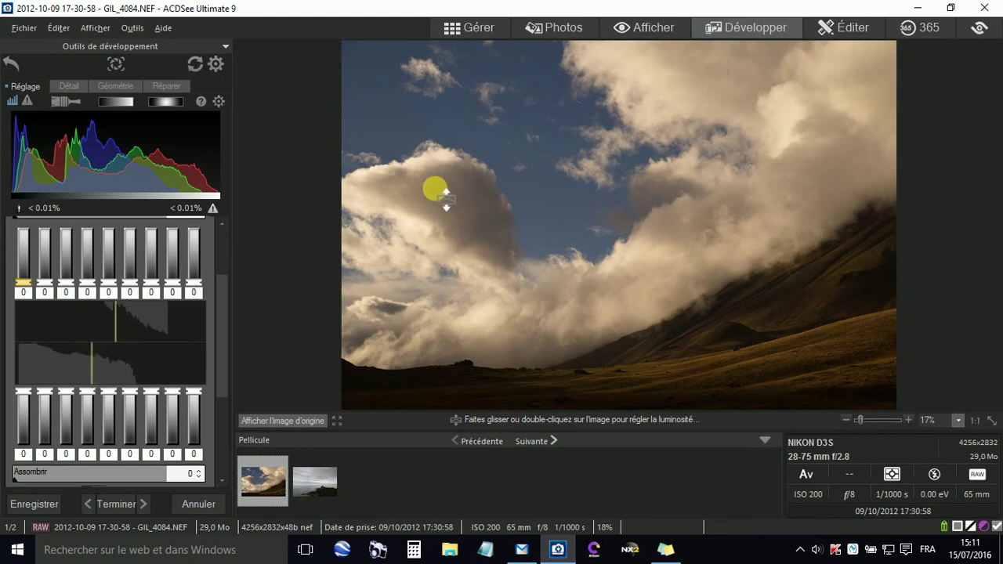
Restore all development settings to their default values and expand the Light EQ settings again.
drag(130, 280, 109, 284)
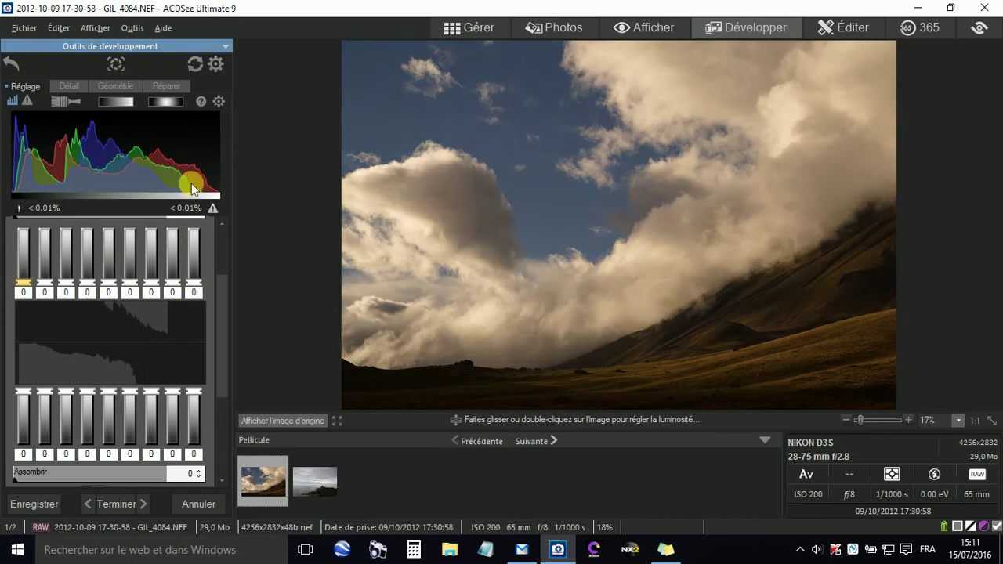
click(195, 63)
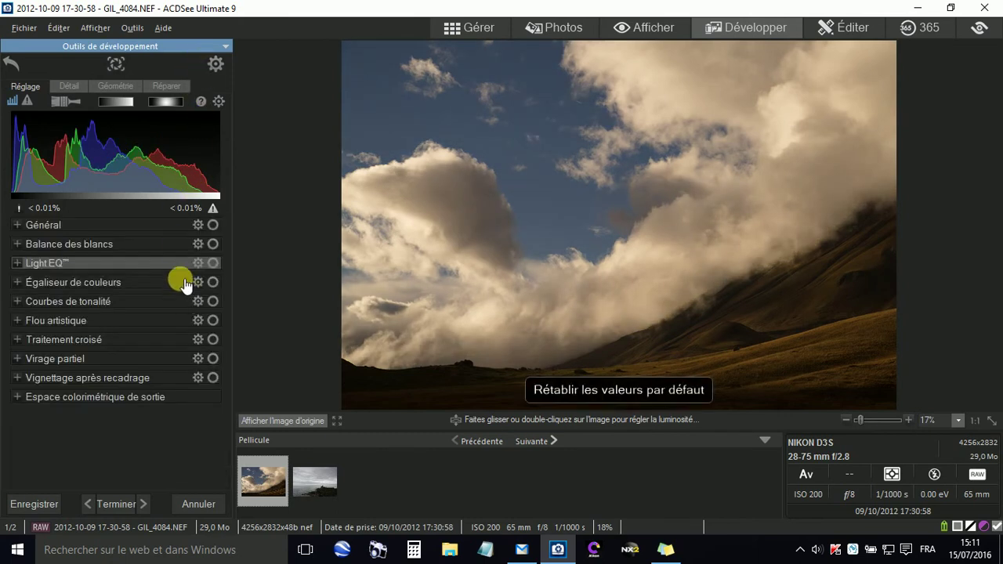
click(16, 264)
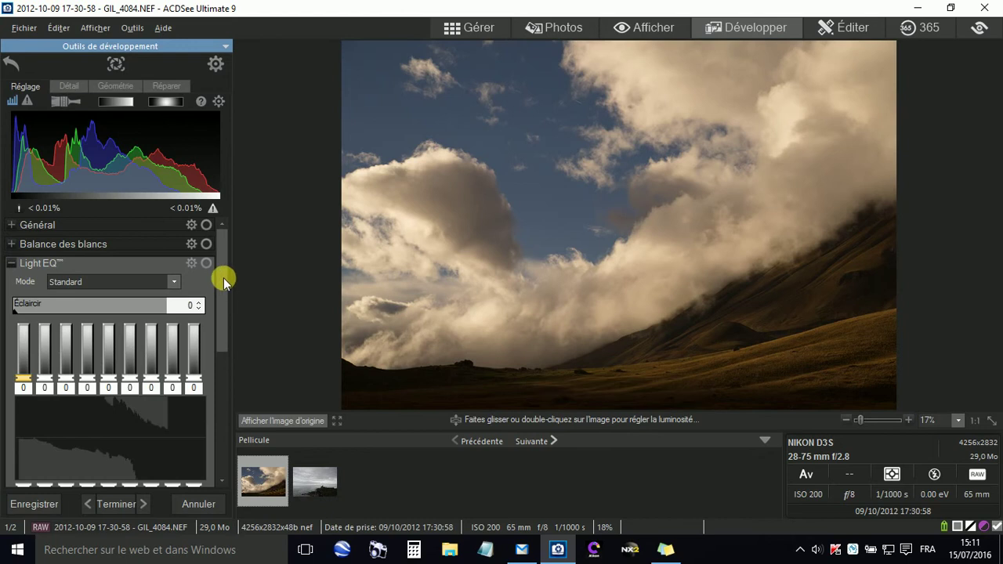
Darken the three brightest tone bands in Light EQ to -100 each, leaving the sixth band at 0.
drag(223, 278, 164, 384)
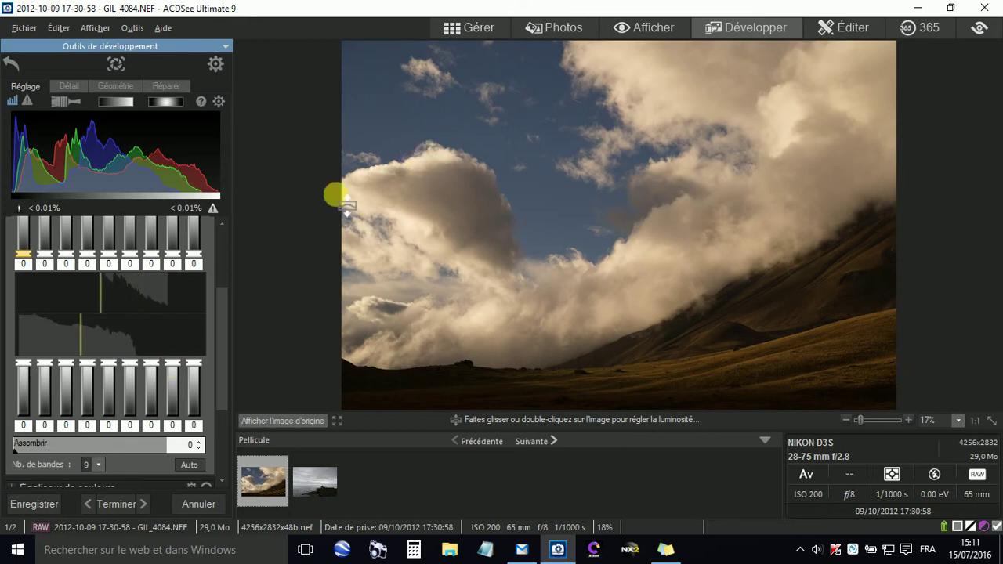
drag(176, 368, 134, 412)
mouse_move(129, 363)
mouse_down()
mouse_move(130, 383)
mouse_move(138, 357)
mouse_up()
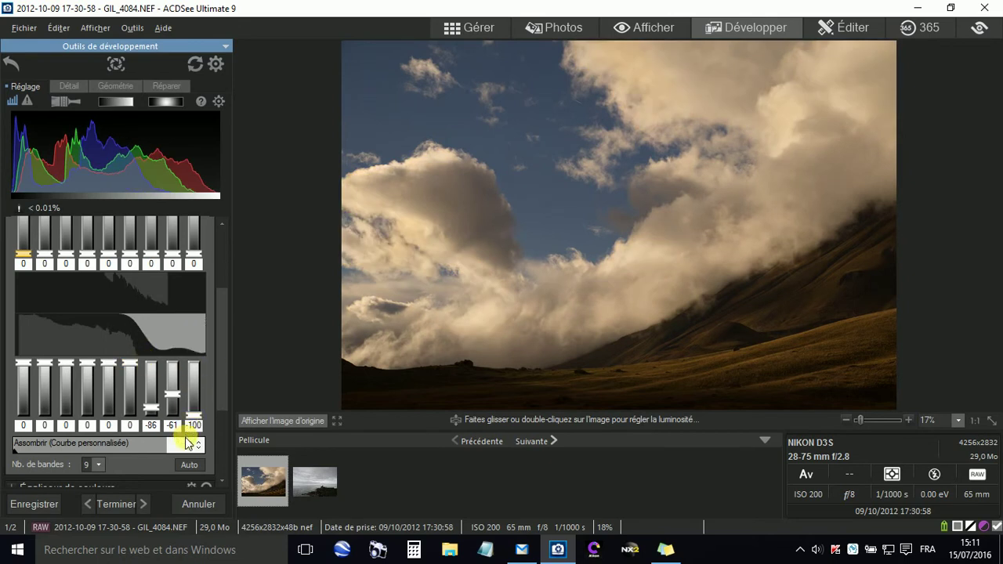
drag(170, 393, 148, 422)
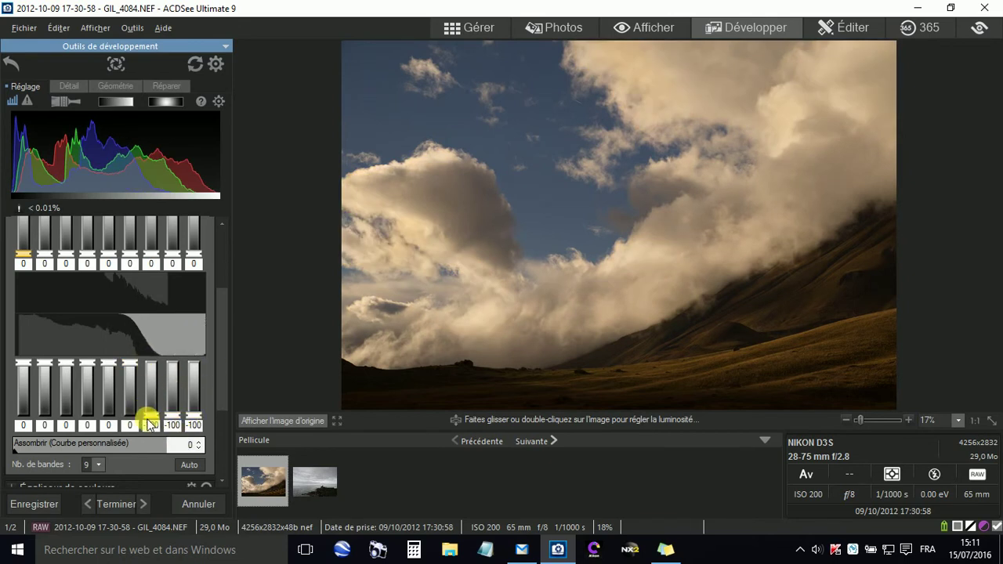
mouse_move(134, 368)
mouse_down()
mouse_move(129, 392)
mouse_move(133, 360)
mouse_up()
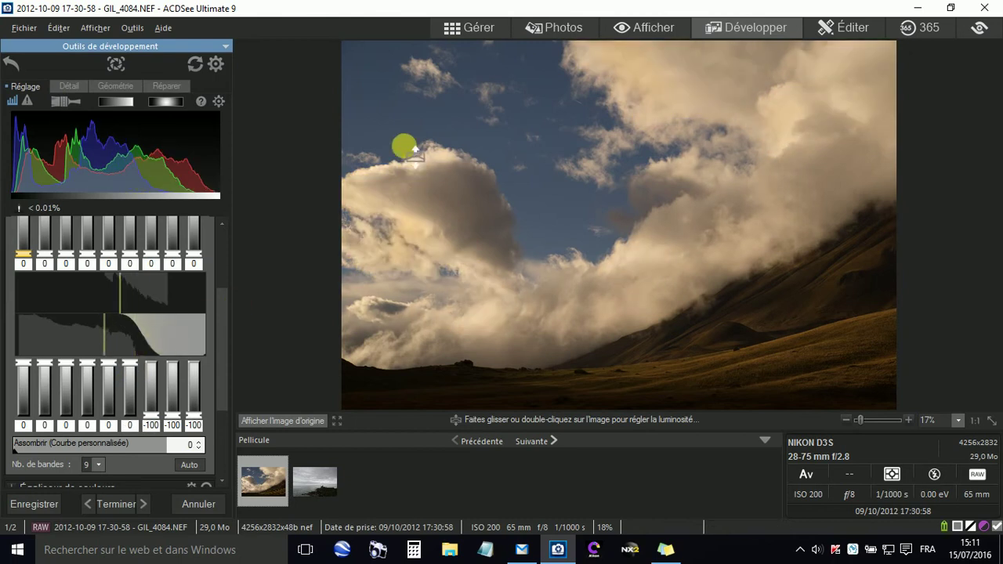
Reset the three brightest darkening bands to 0, and try the darkest band at -61 before returning it to 0.
double_click(148, 380)
double_click(172, 380)
double_click(193, 381)
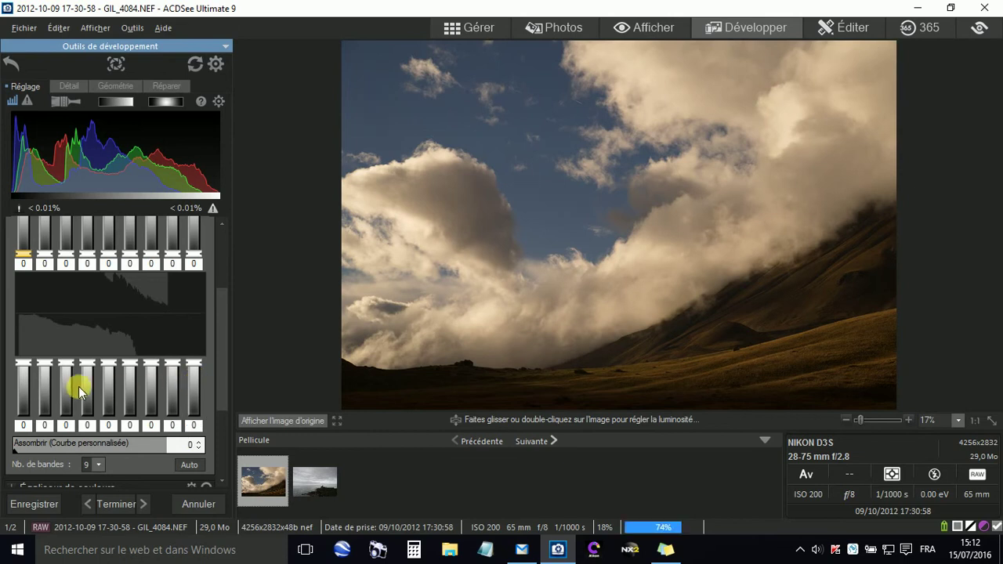
drag(23, 368, 22, 398)
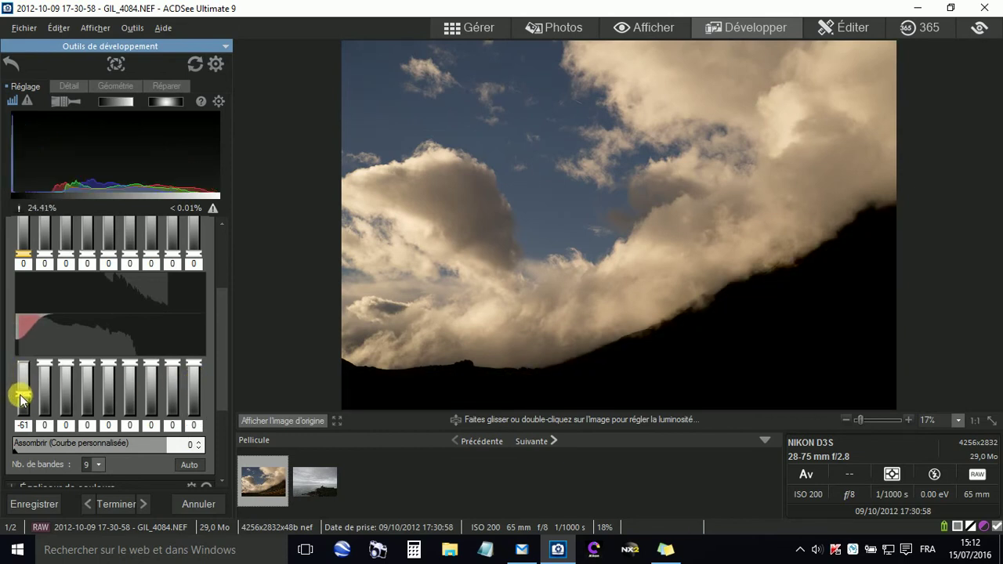
drag(22, 398, 67, 351)
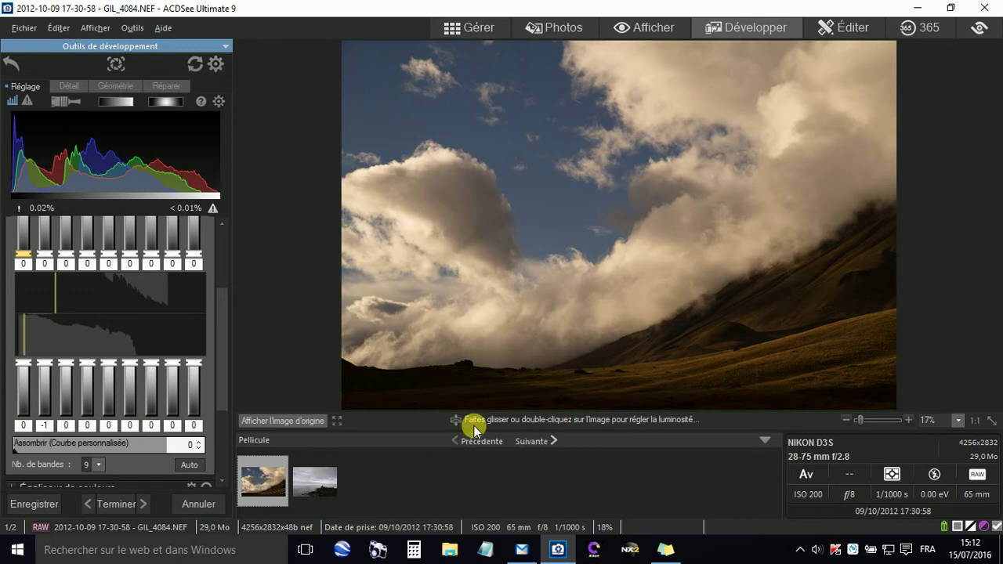
Try the on-image brightness adjustment on the blue sky, and reset the second and third brightening bands to 0.
mouse_move(514, 423)
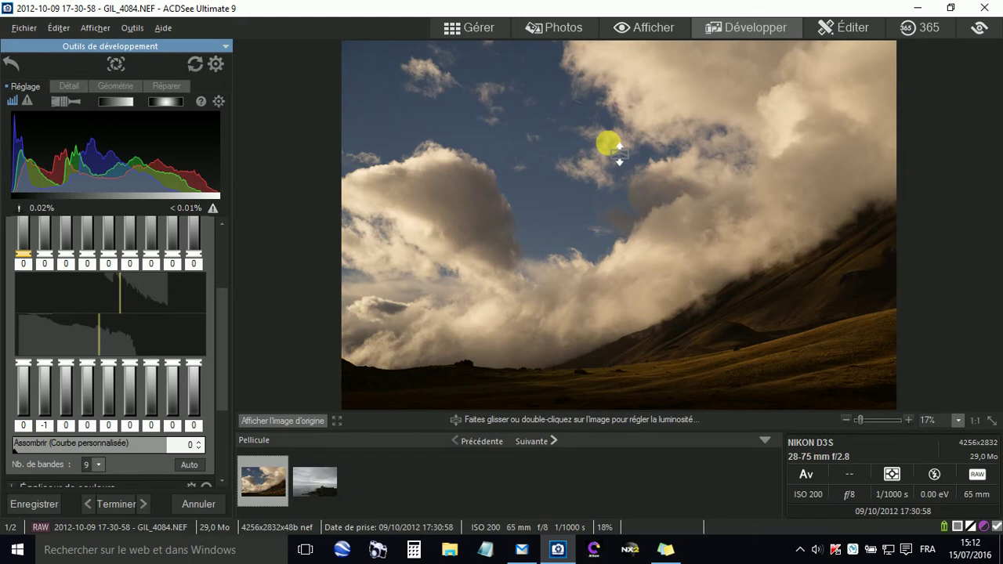
drag(609, 144, 544, 288)
double_click(65, 252)
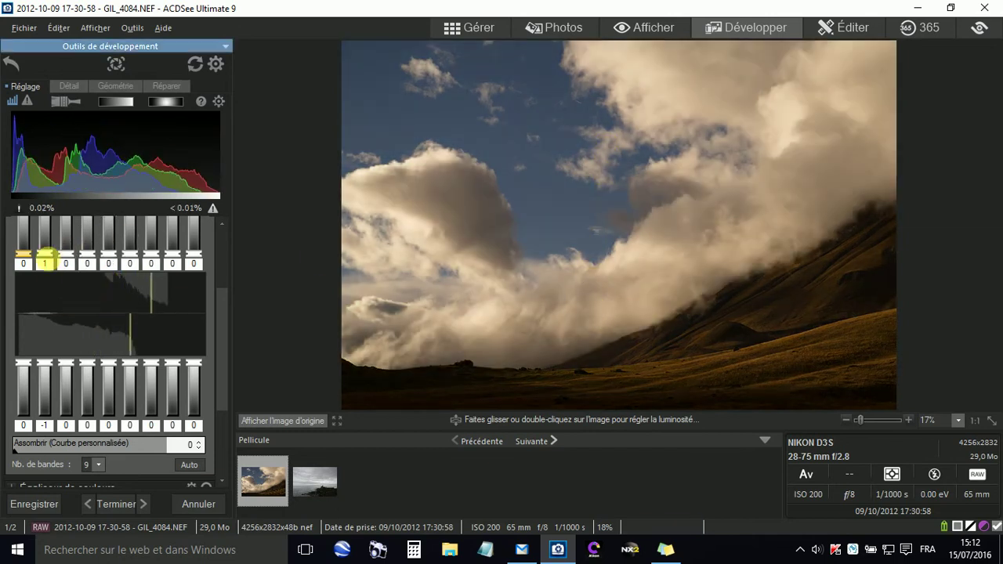
double_click(46, 254)
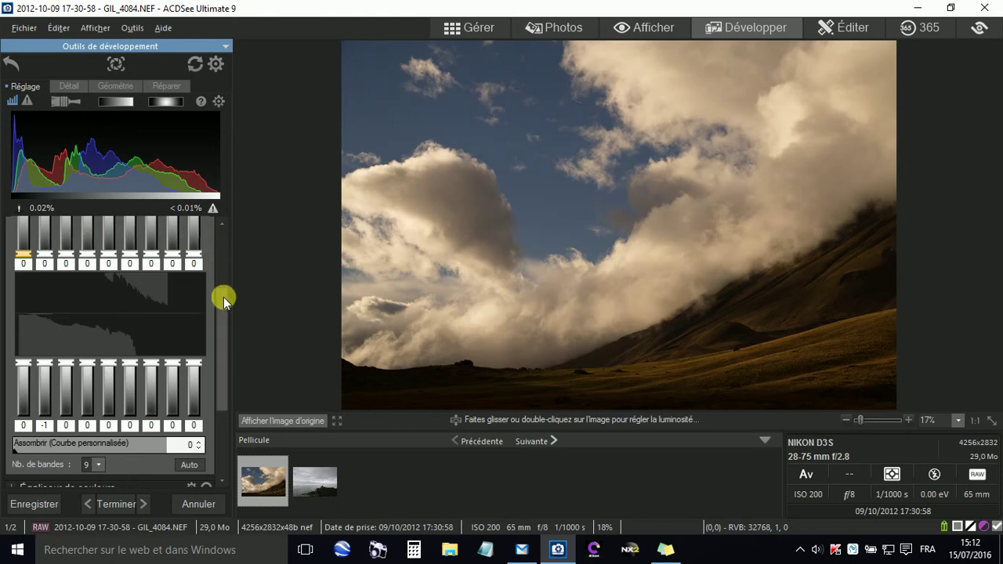
Darken the blue sky slightly with the brightness adjustment made directly on the photo.
drag(223, 297, 226, 267)
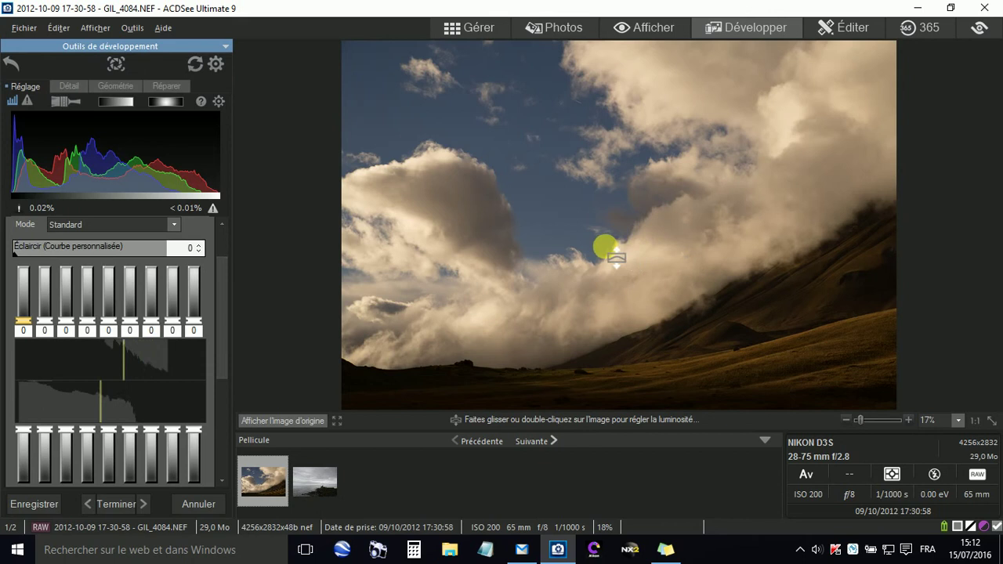
mouse_move(616, 256)
mouse_down()
mouse_move(623, 169)
mouse_move(610, 293)
mouse_move(617, 201)
mouse_up()
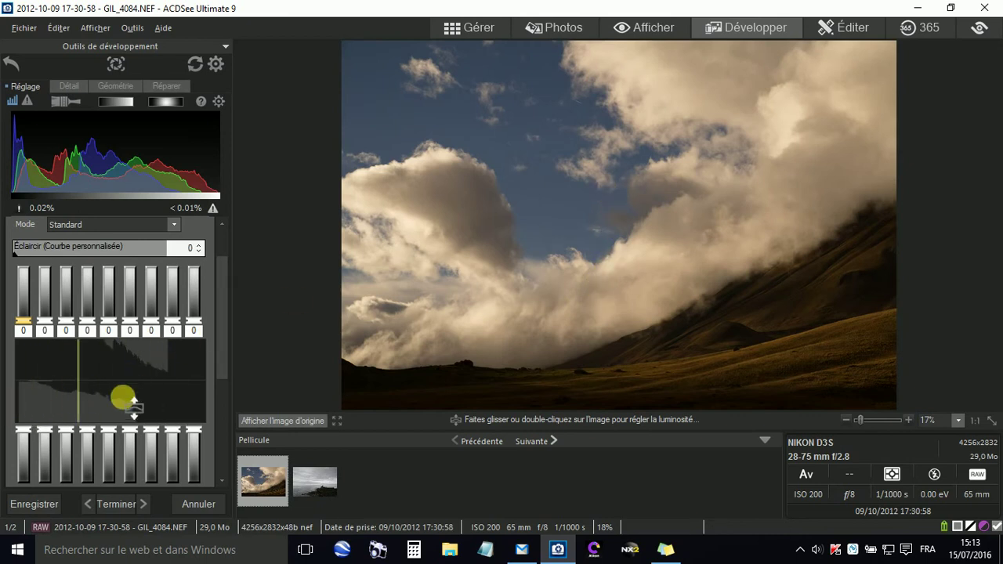
drag(604, 186, 631, 110)
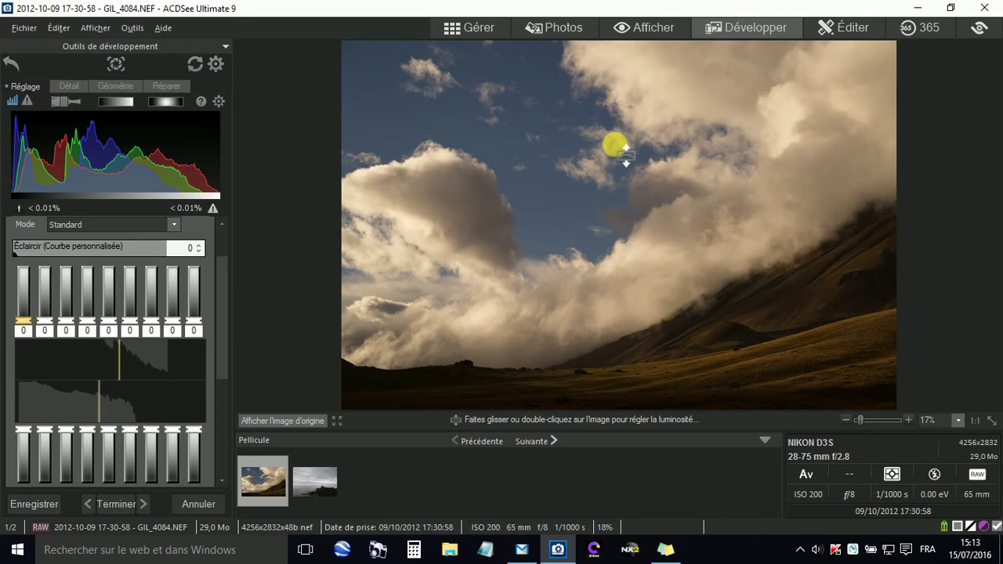
drag(626, 152, 636, 188)
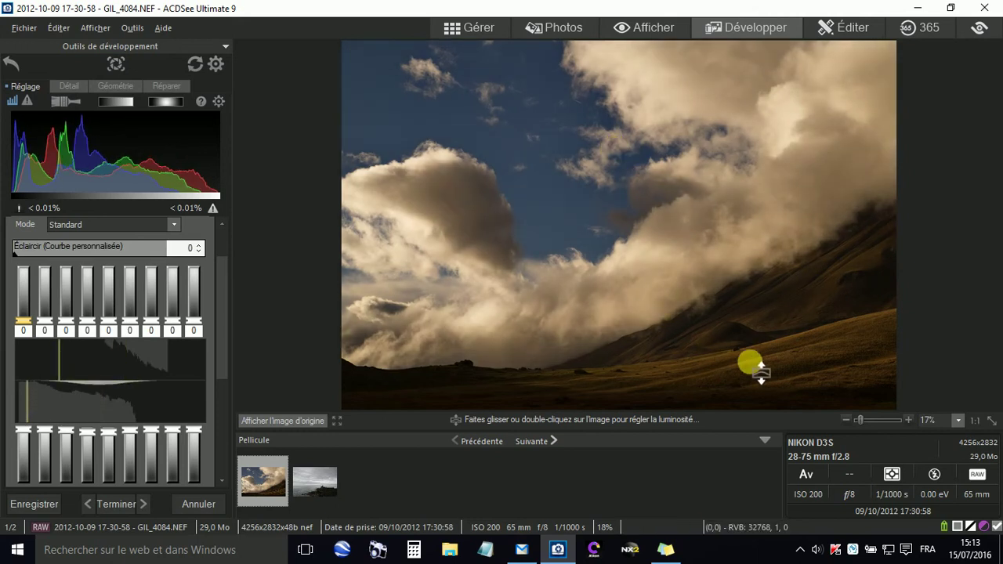
Brighten the dark foreground slope and the clouds above the mountain directly on the photo, and compare with the original image.
drag(749, 362, 749, 347)
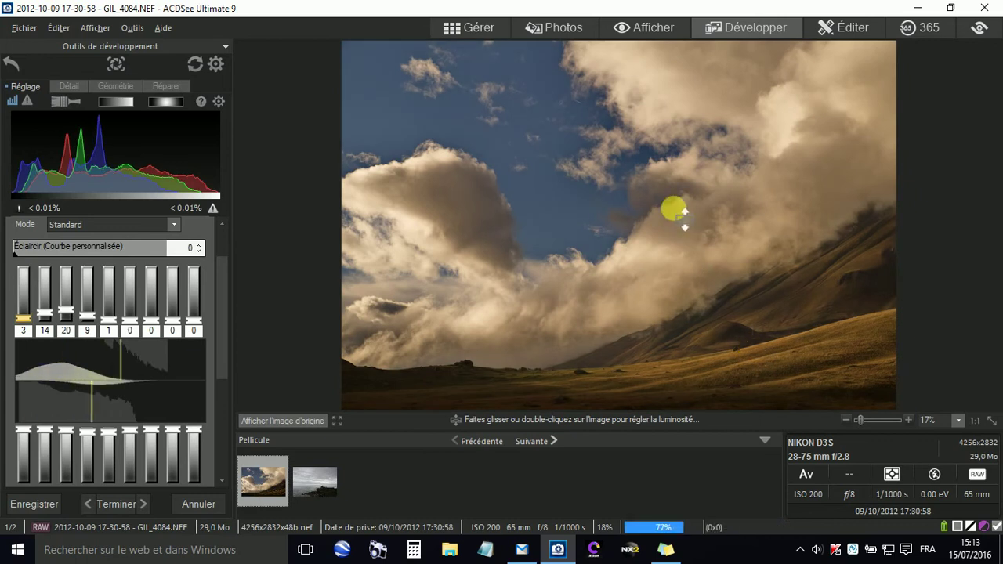
drag(675, 221, 674, 218)
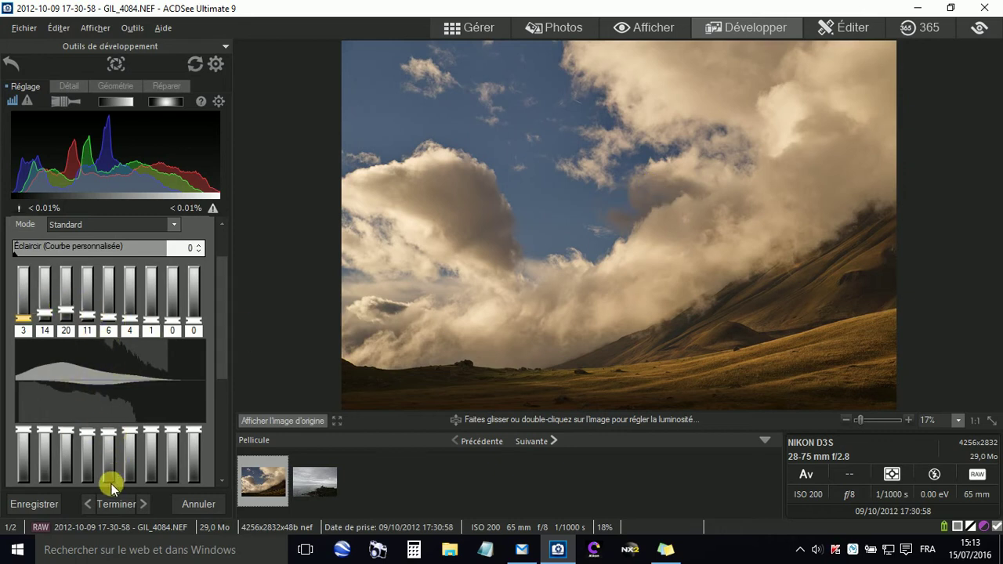
click(300, 421)
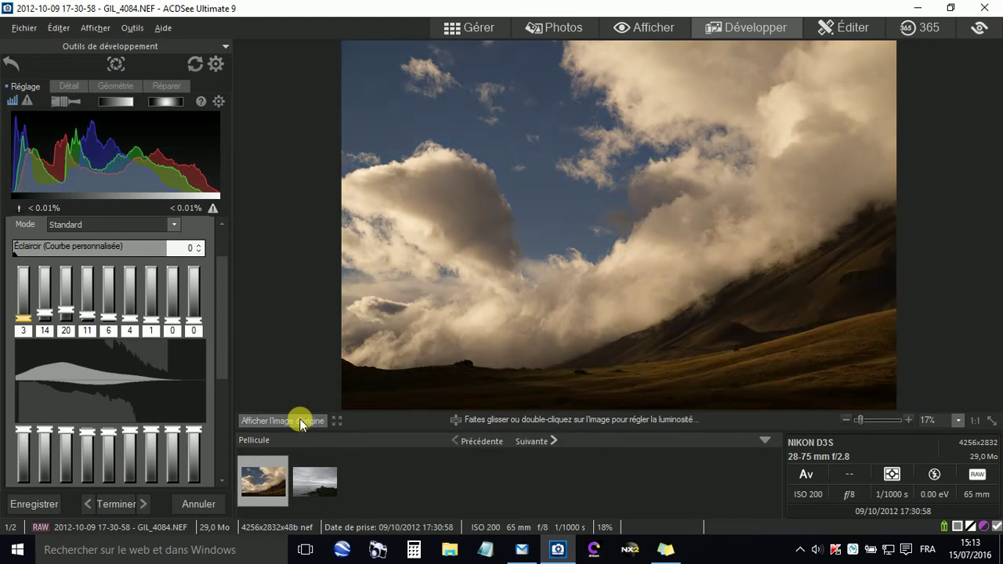
click(300, 421)
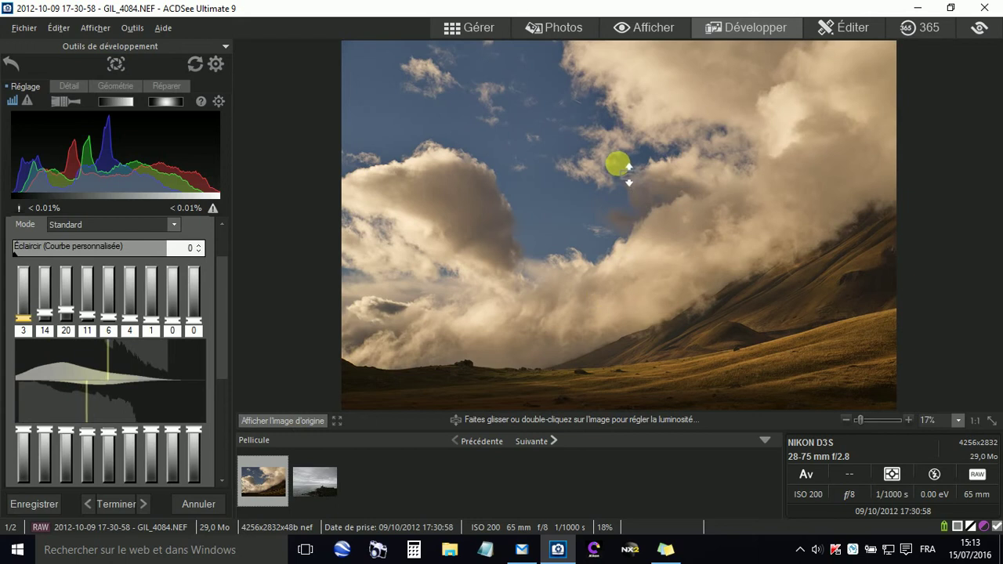
Lighten the blue sky directly on the photo and compare the result with the original image.
mouse_move(612, 159)
mouse_down()
mouse_move(607, 165)
mouse_move(607, 154)
mouse_up()
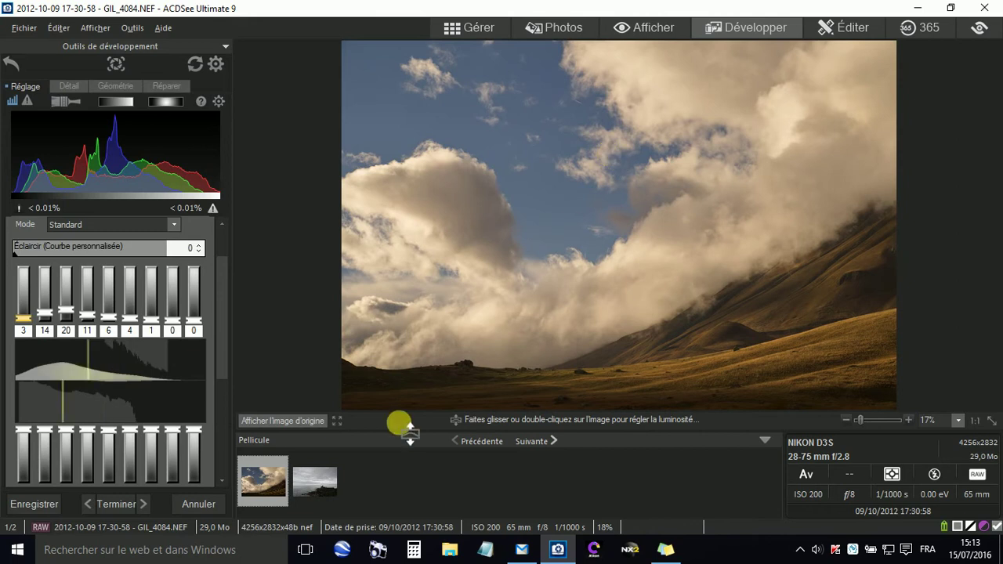
click(286, 422)
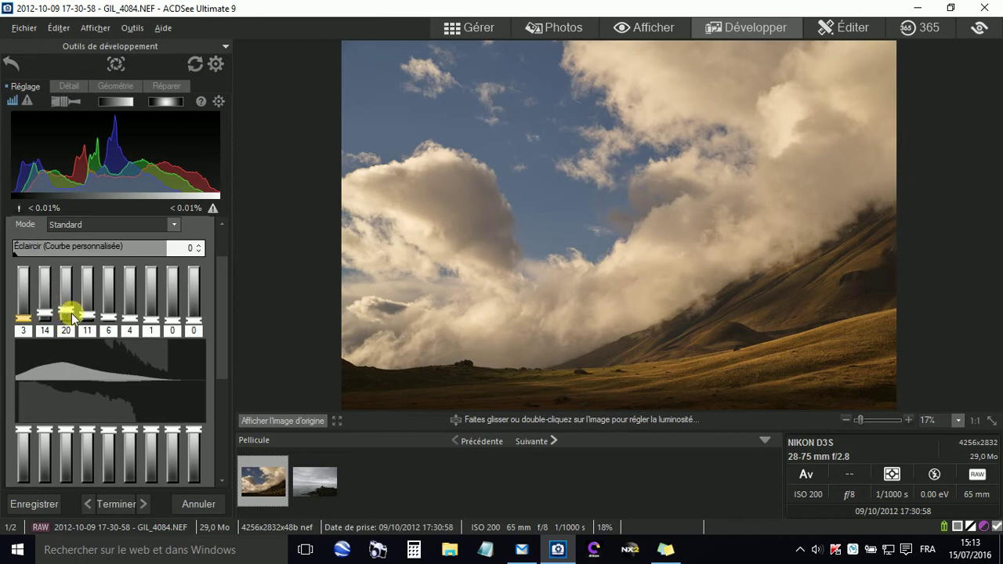
Lower the second to fifth brightening bands to 0, and restore all development settings to their default values.
drag(72, 315, 91, 315)
mouse_move(94, 309)
mouse_down()
mouse_move(109, 320)
mouse_move(84, 316)
mouse_up()
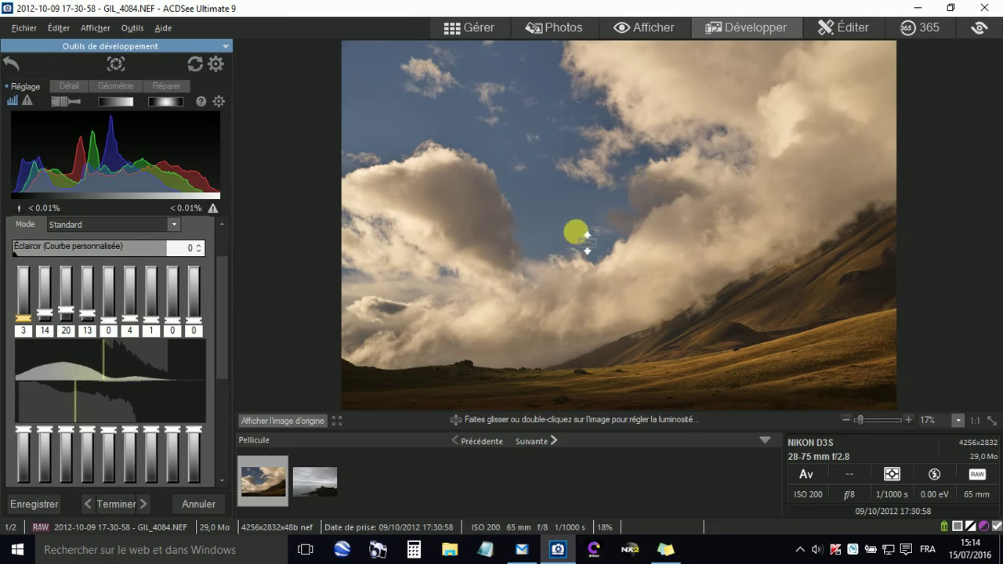
drag(85, 312, 48, 321)
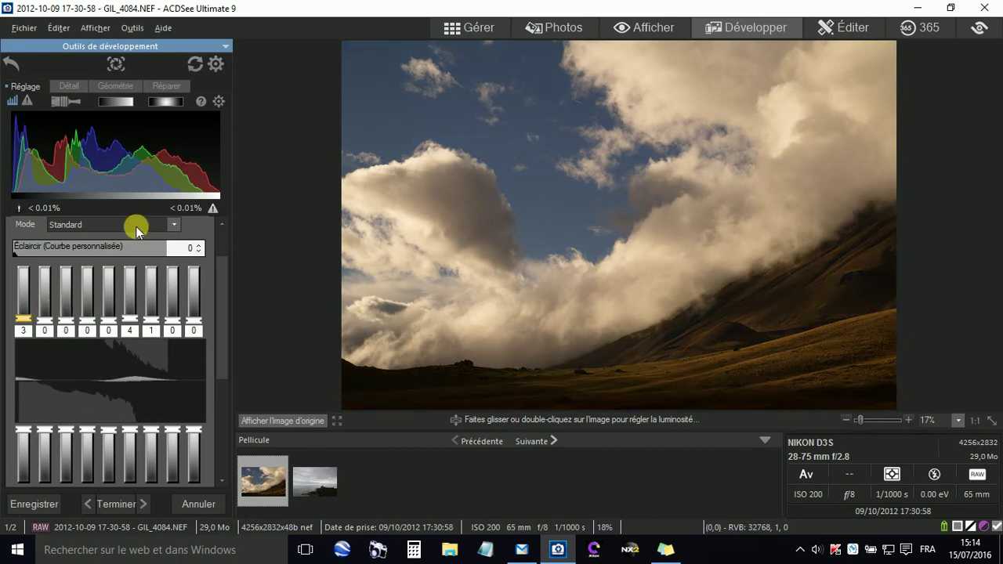
click(199, 67)
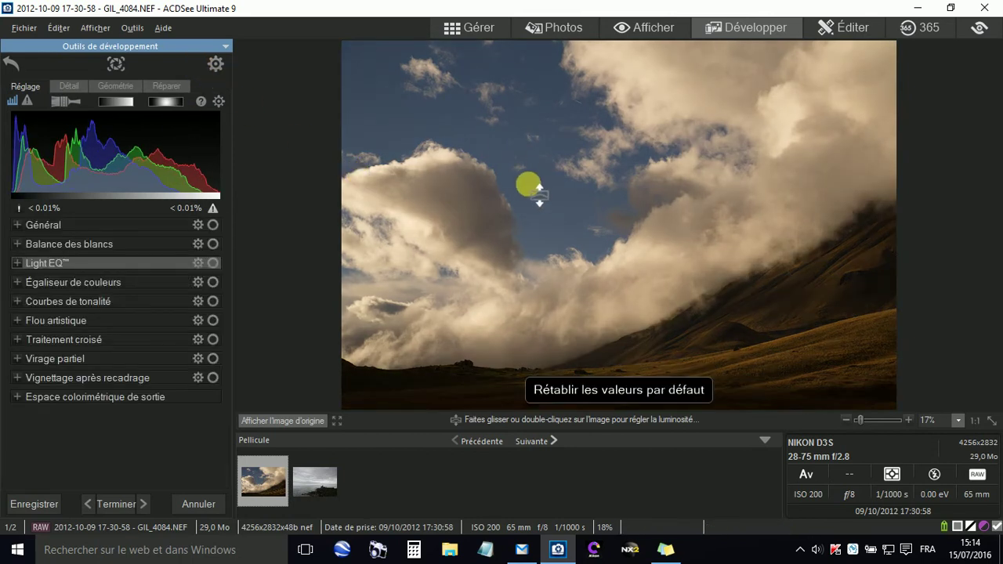
Leave development of the mountain photo, view it enlarged, and return to the folder thumbnails.
click(475, 28)
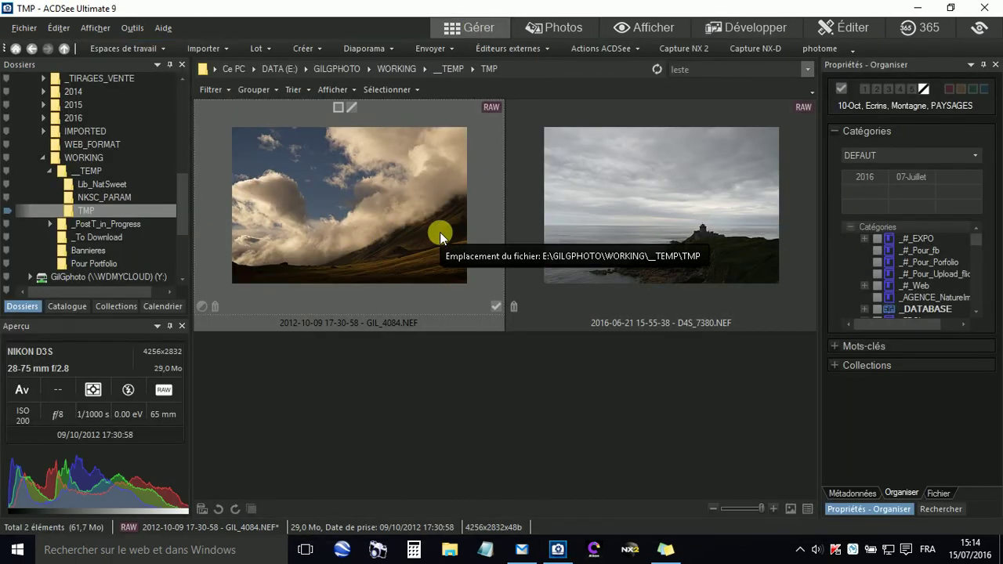
double_click(427, 254)
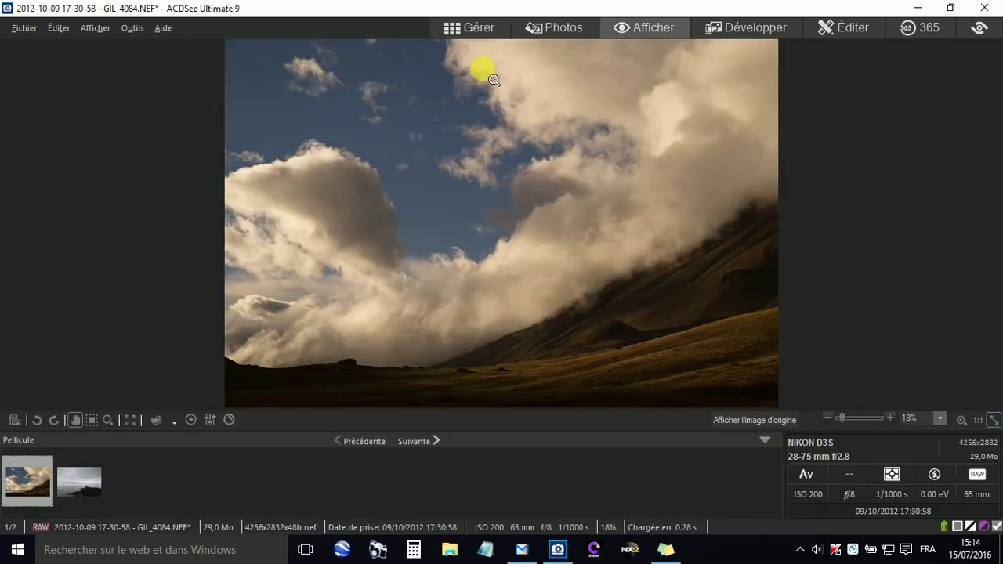
click(480, 29)
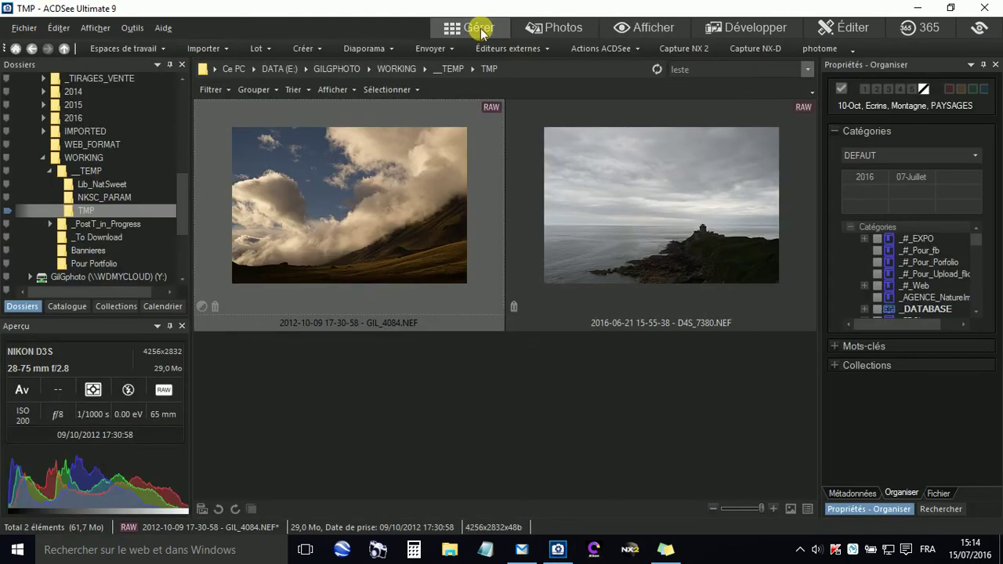
Open the coastal castle photo D4S_7380.NEF for development and expand its Light EQ settings.
click(644, 228)
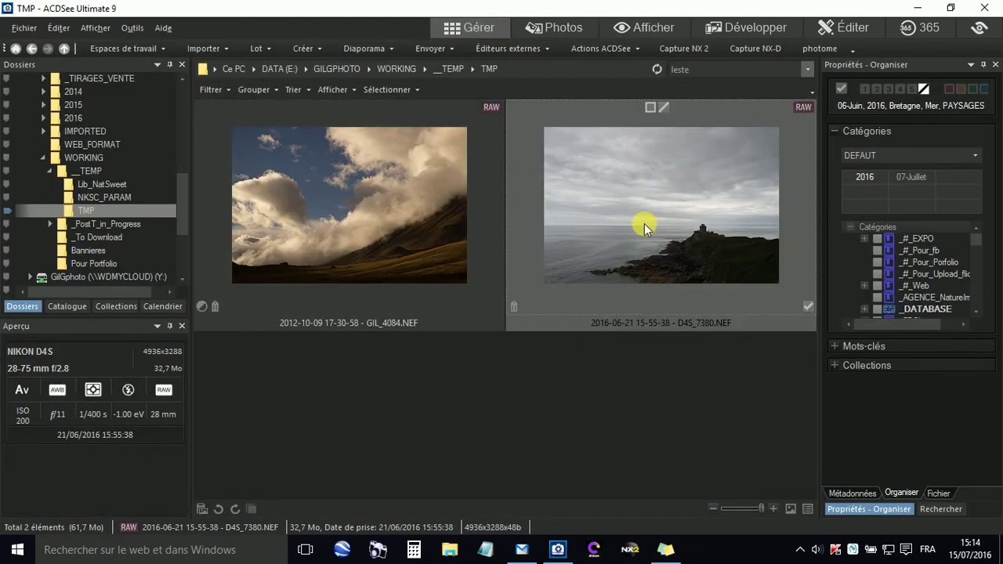
double_click(674, 196)
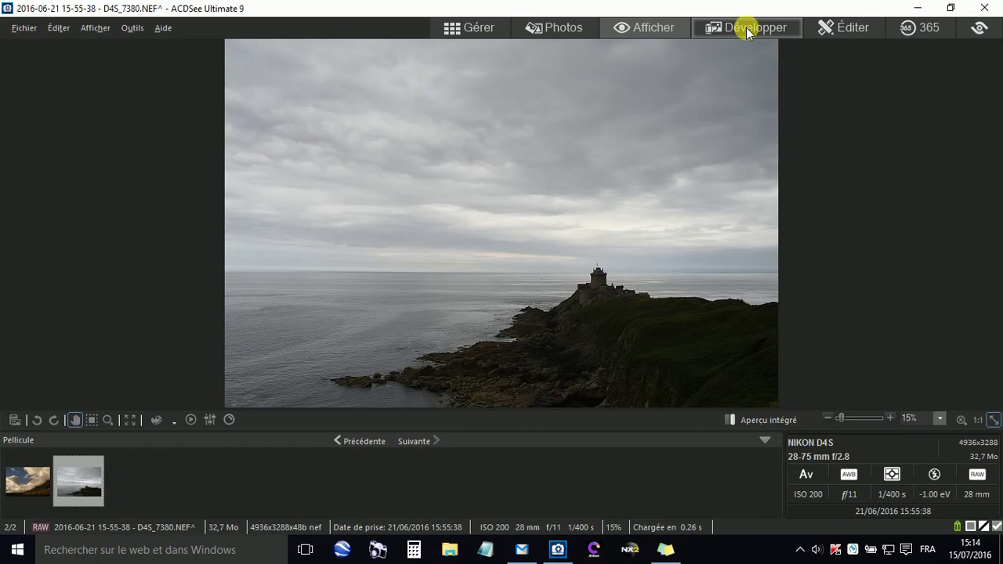
click(749, 30)
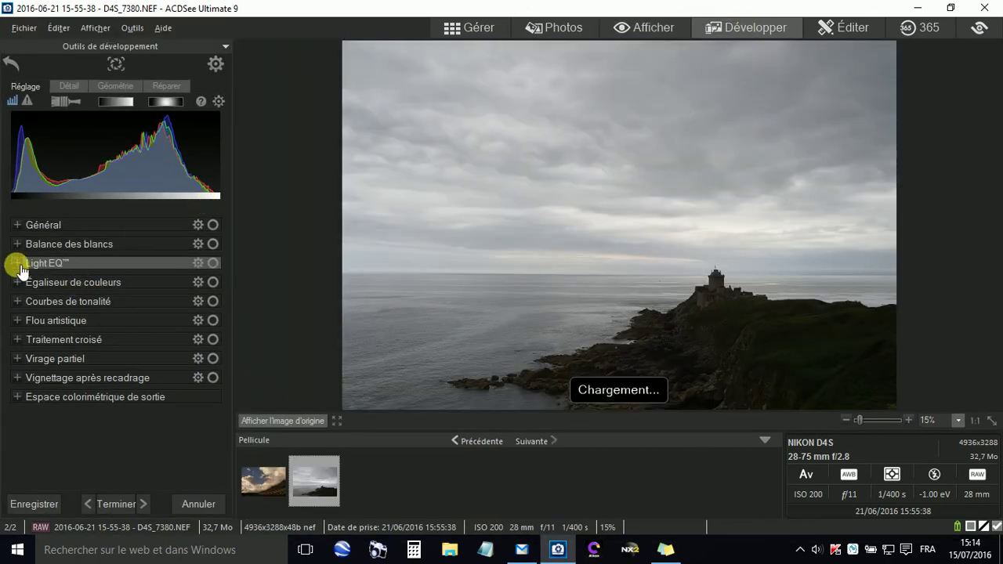
click(19, 265)
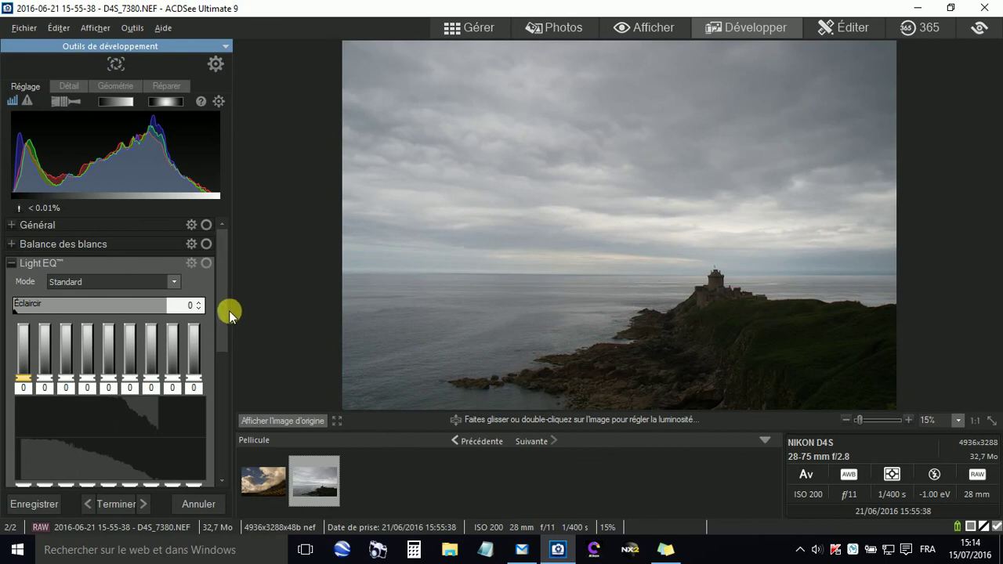
Darken the five brightest tone bands in Light EQ to -13, -25, -33, -27 and -23.
scroll(221, 337, down, 3)
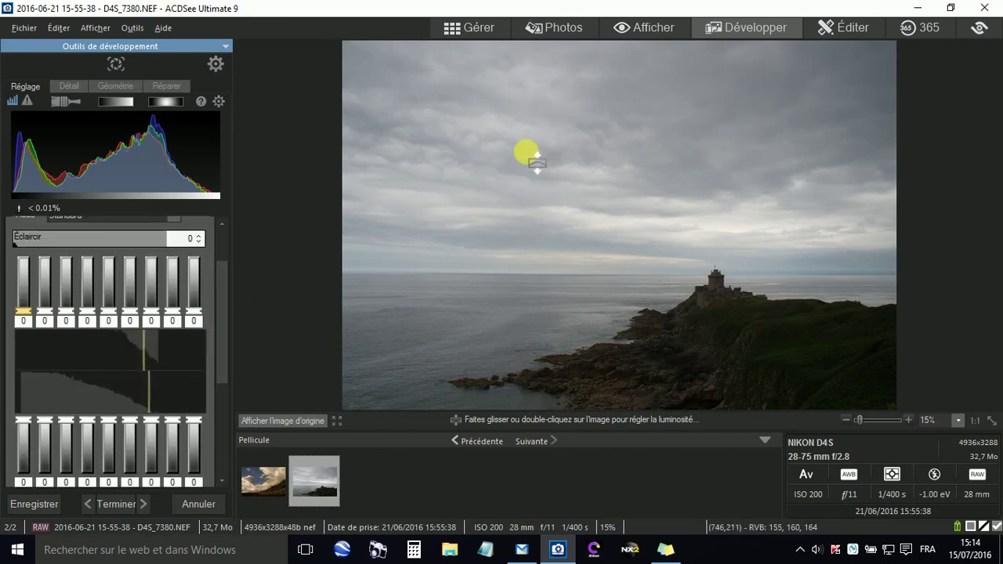
drag(152, 427, 132, 433)
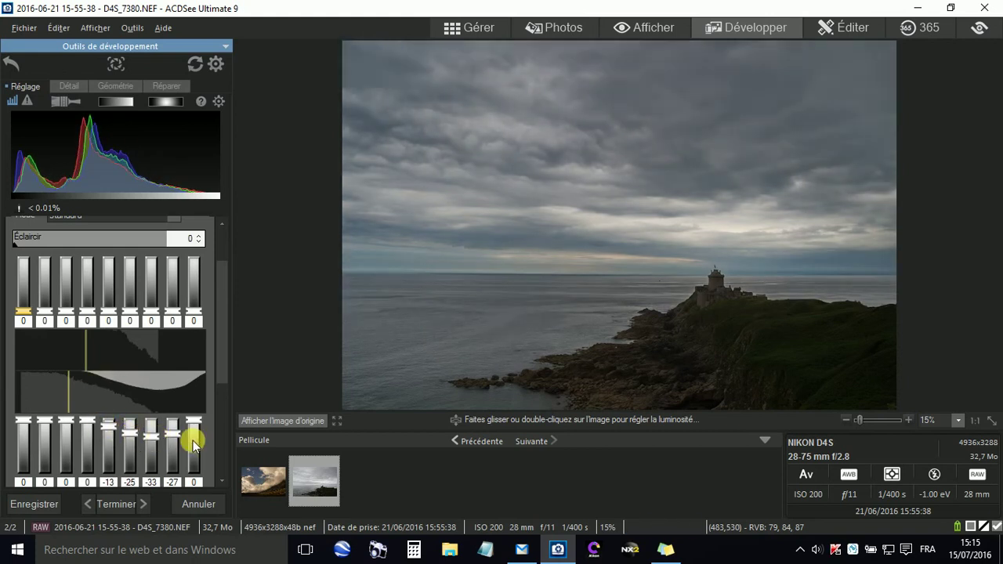
drag(194, 422, 196, 426)
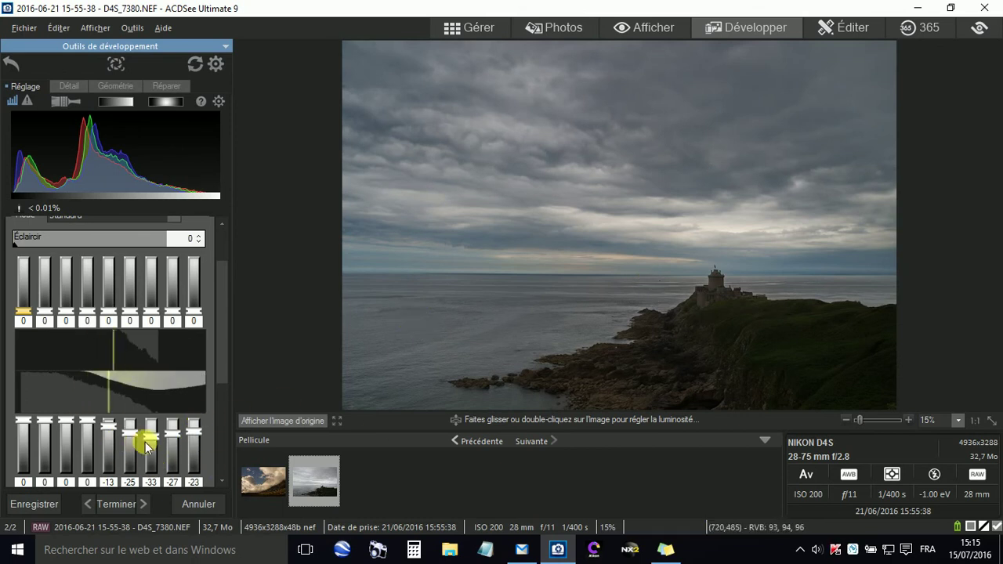
Return the fifth darkening band to 0 and set the sixth to -56 and the seventh to -69.
drag(156, 440, 110, 412)
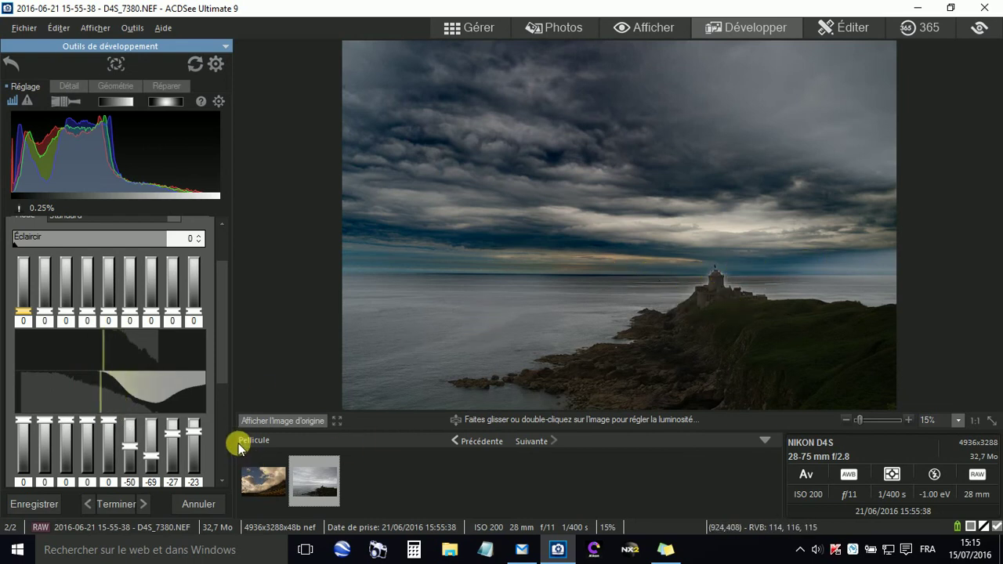
mouse_move(127, 446)
mouse_down()
mouse_move(130, 423)
mouse_move(128, 448)
mouse_up()
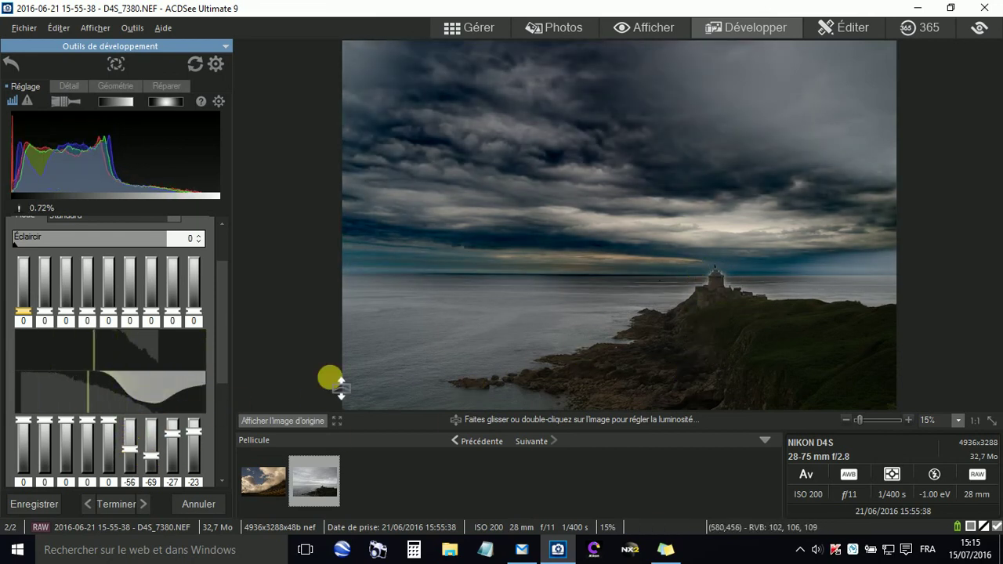
Reset the sixth darkening band, try the seventh at -18 and the eighth at -45, and return all darkening bands to 0.
double_click(128, 447)
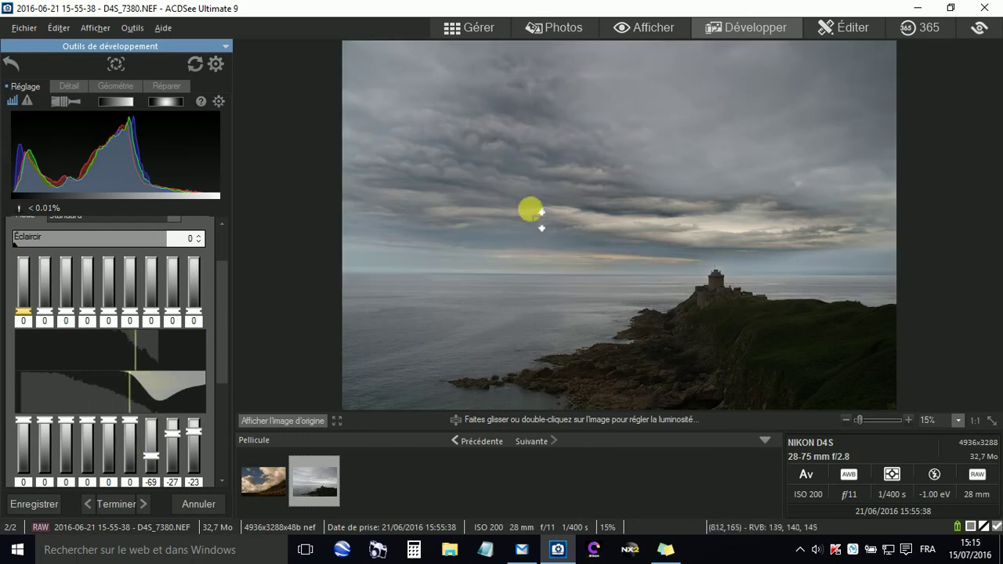
drag(157, 449, 153, 436)
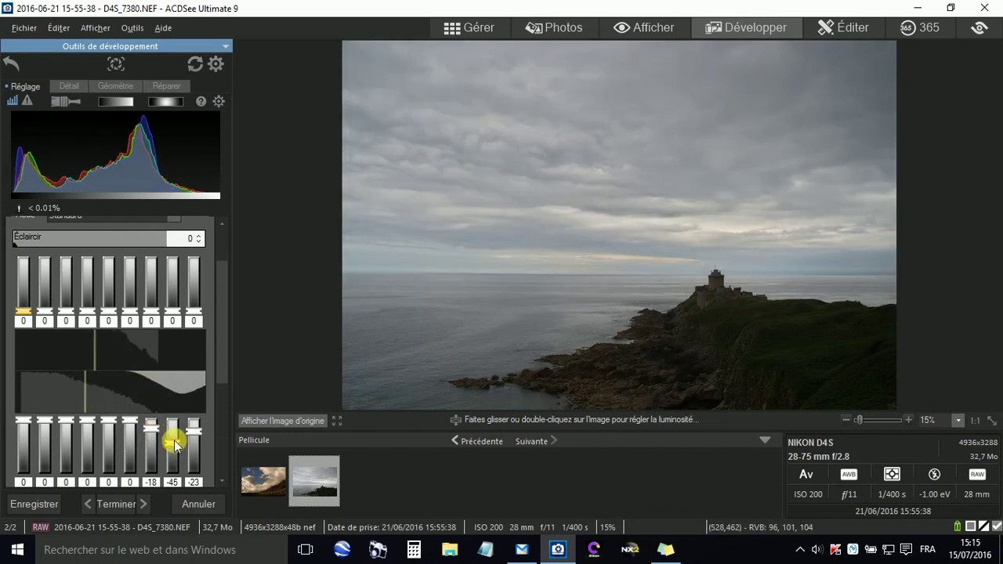
double_click(174, 439)
double_click(197, 427)
double_click(151, 426)
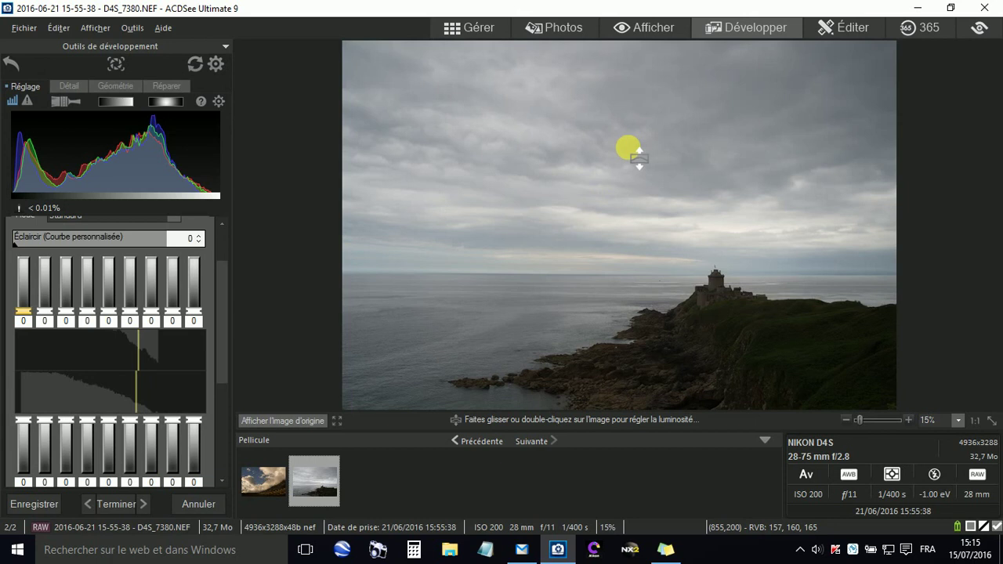
Darken the cloudy sky directly on the photo, bringing the fourth to eighth darkening bands to -3, -17, -35, -24 and -6.
mouse_move(639, 160)
mouse_down()
mouse_move(633, 196)
mouse_move(642, 173)
mouse_up()
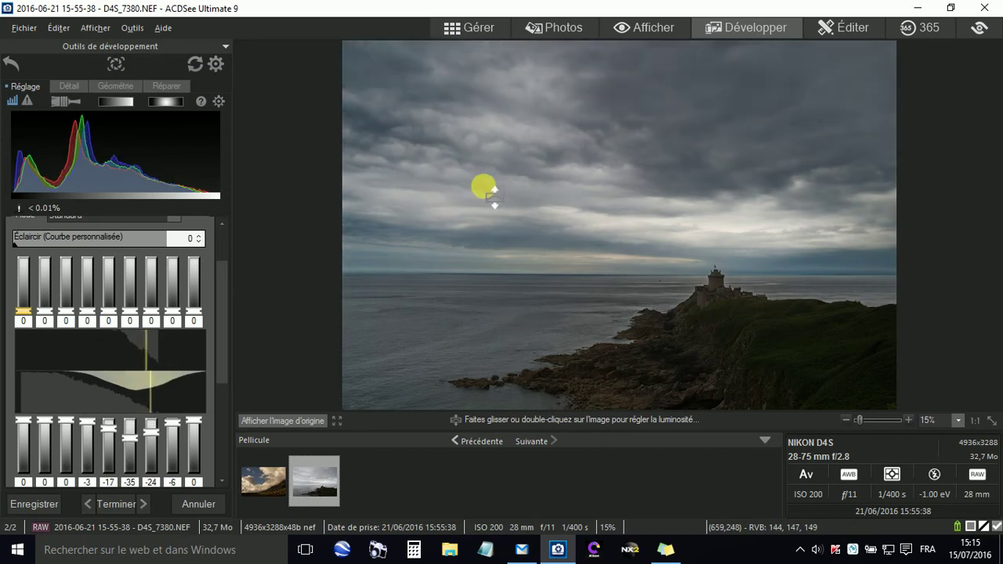
Darken the headland directly on the photo, bringing the first and third darkening bands to -8 and -4, and set the second to -1.
drag(494, 186, 494, 189)
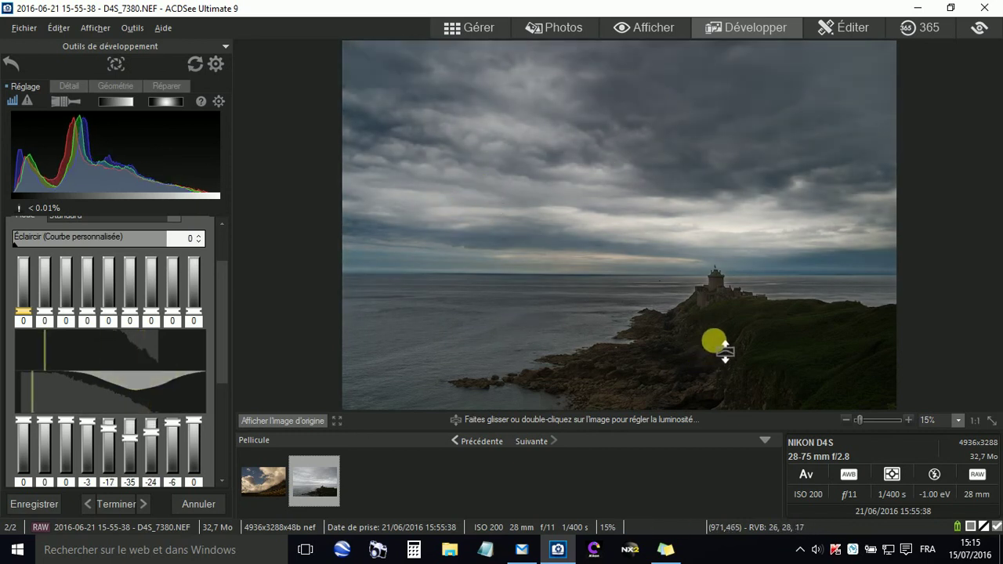
drag(711, 347, 713, 381)
mouse_move(715, 342)
mouse_down()
mouse_move(715, 369)
mouse_move(719, 349)
mouse_up()
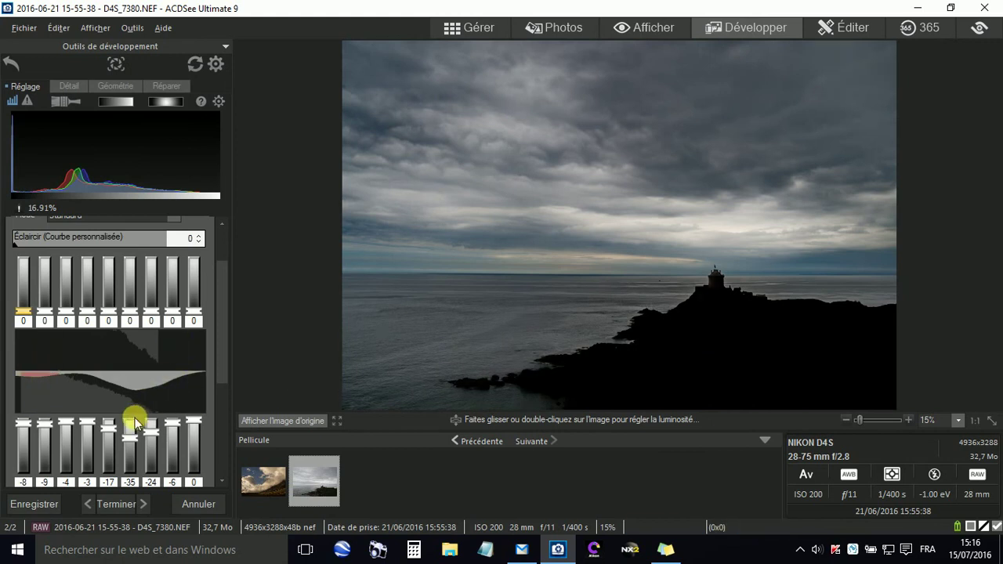
drag(43, 426, 45, 419)
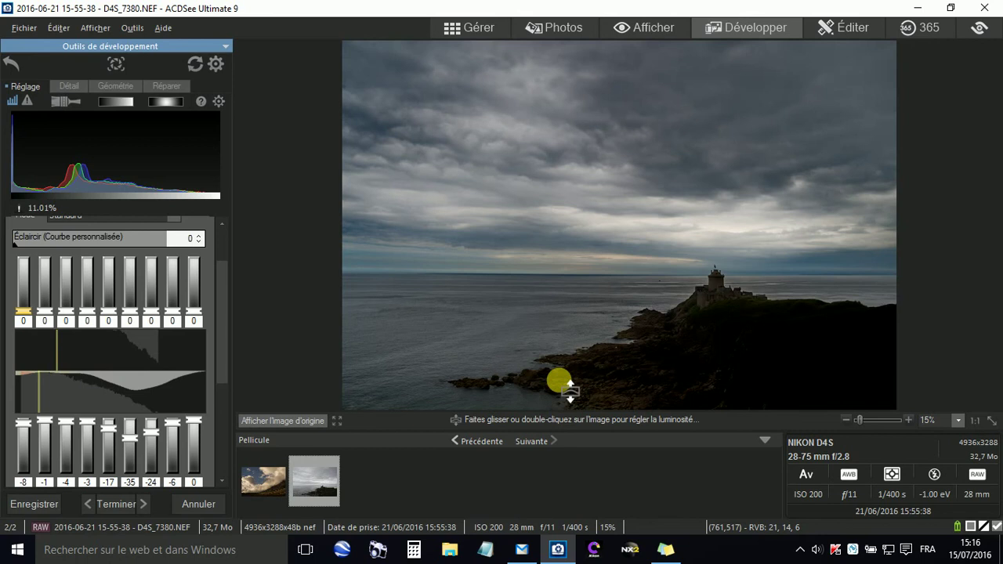
Compare the darkened seascape with the original image and look over the lightening bands.
click(269, 422)
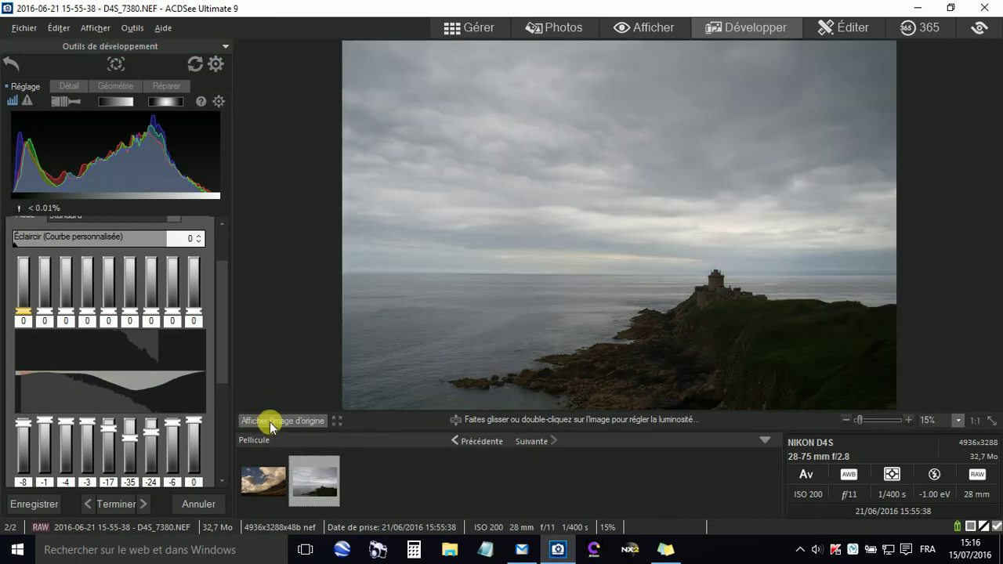
click(269, 422)
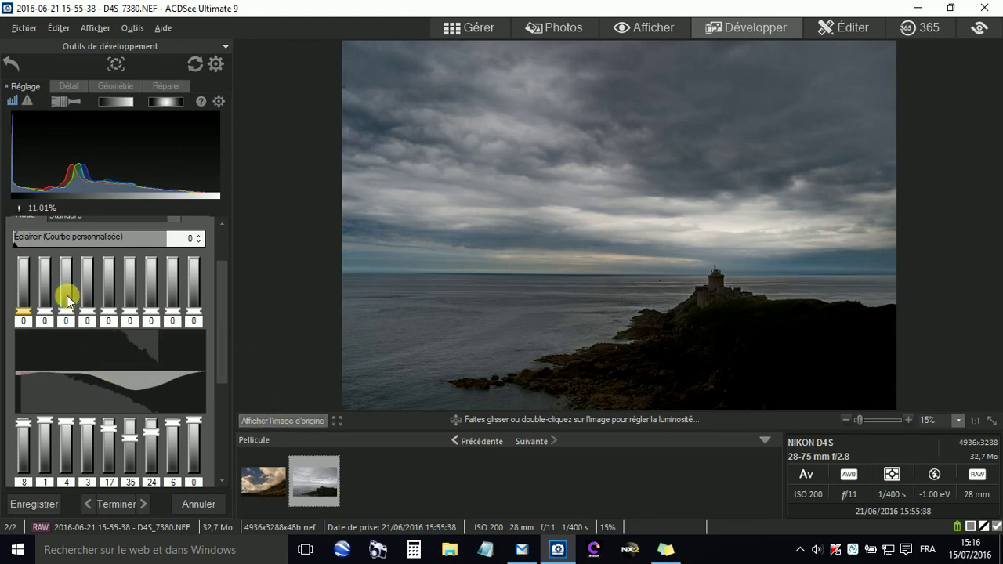
drag(86, 317, 128, 317)
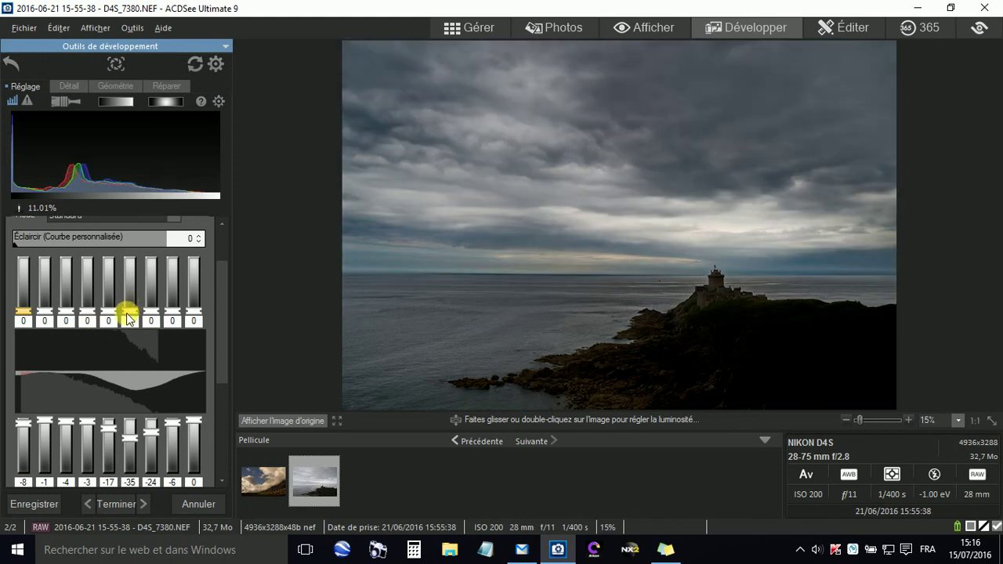
mouse_move(58, 305)
mouse_down()
mouse_move(64, 311)
mouse_move(62, 298)
mouse_move(65, 317)
mouse_up()
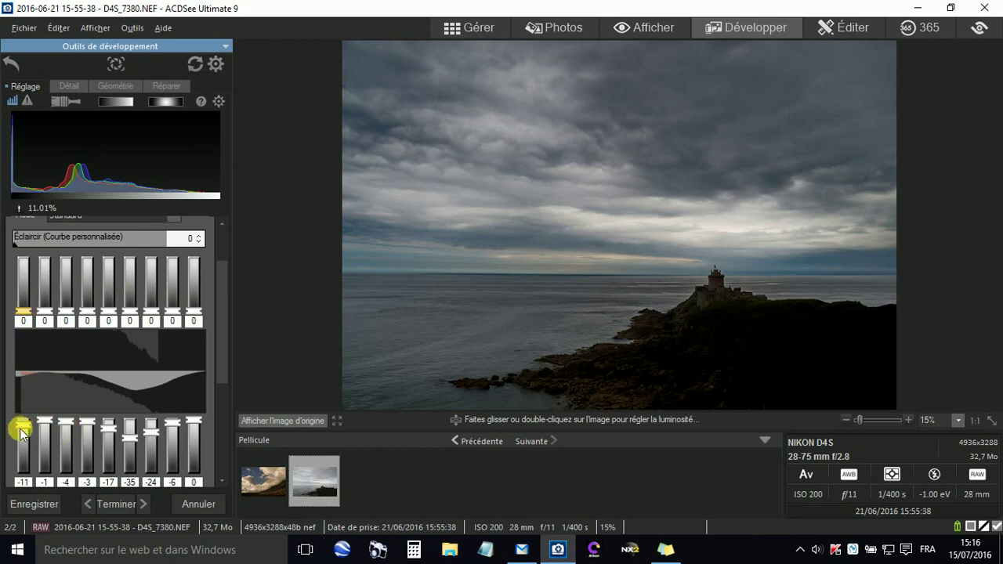
Return the first darkening band to 0 and set the eighth and ninth darkening bands to -100.
drag(19, 470, 21, 423)
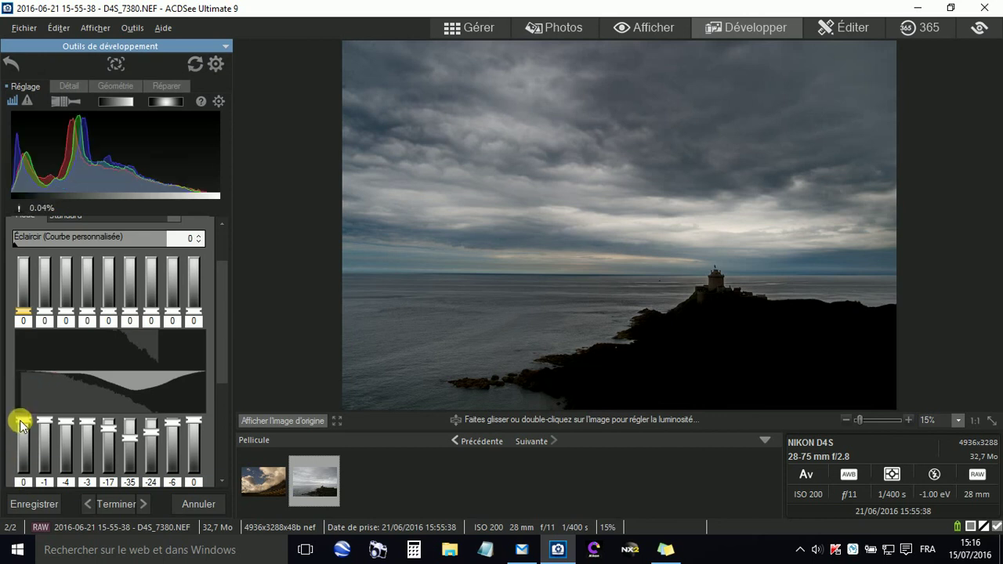
drag(196, 423, 194, 475)
drag(173, 429, 175, 475)
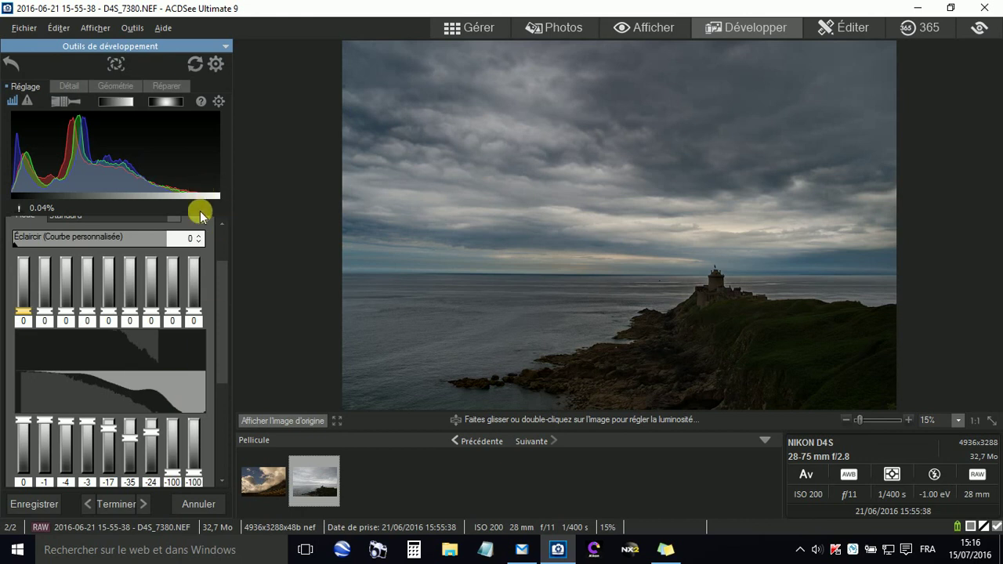
Ease the eighth darkening band to -16 and darken the sky on the photo, bringing bands five to eight to -18, -37, -26 and -17.
drag(173, 473, 194, 449)
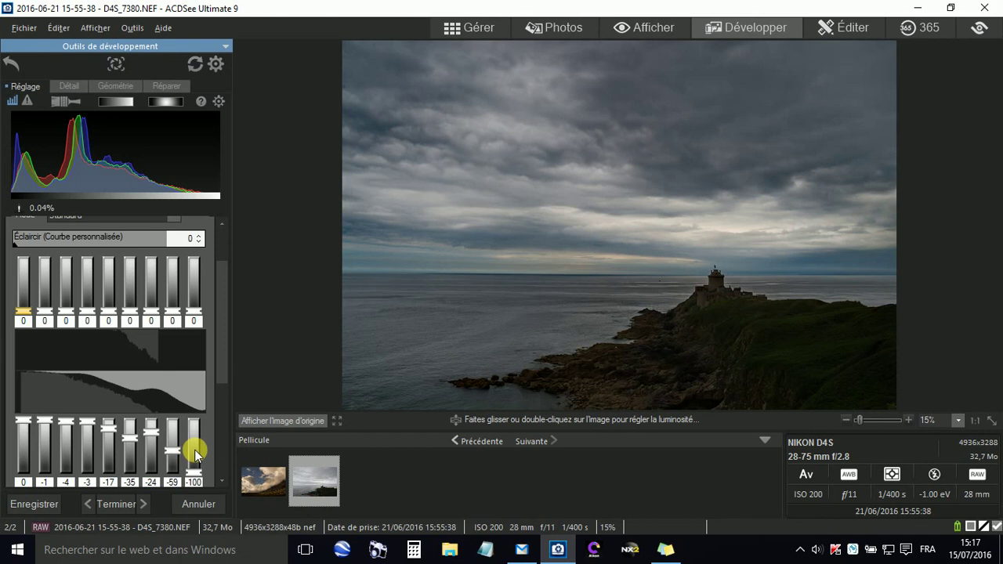
drag(169, 452, 176, 417)
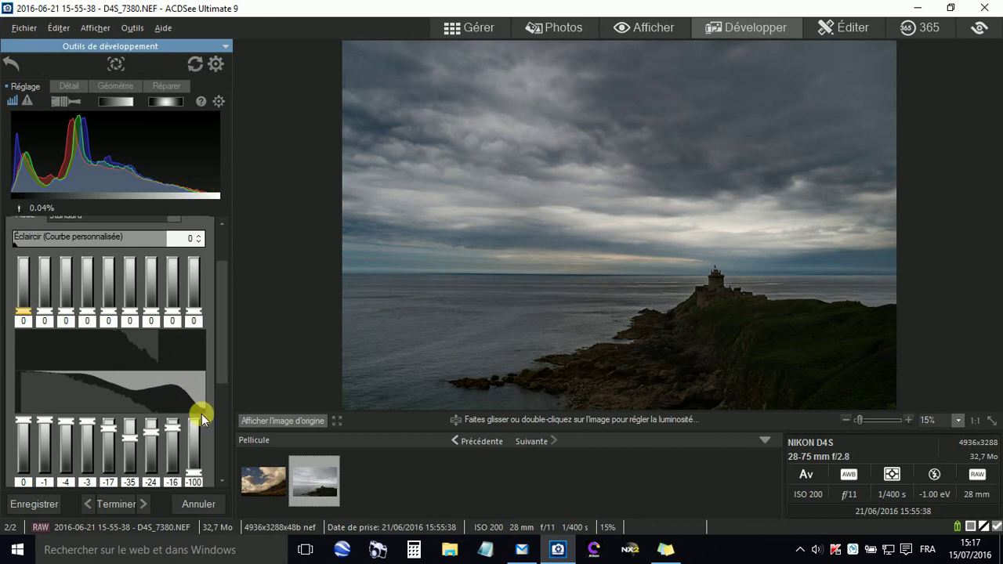
mouse_move(582, 170)
mouse_down()
mouse_move(584, 181)
mouse_move(582, 173)
mouse_up()
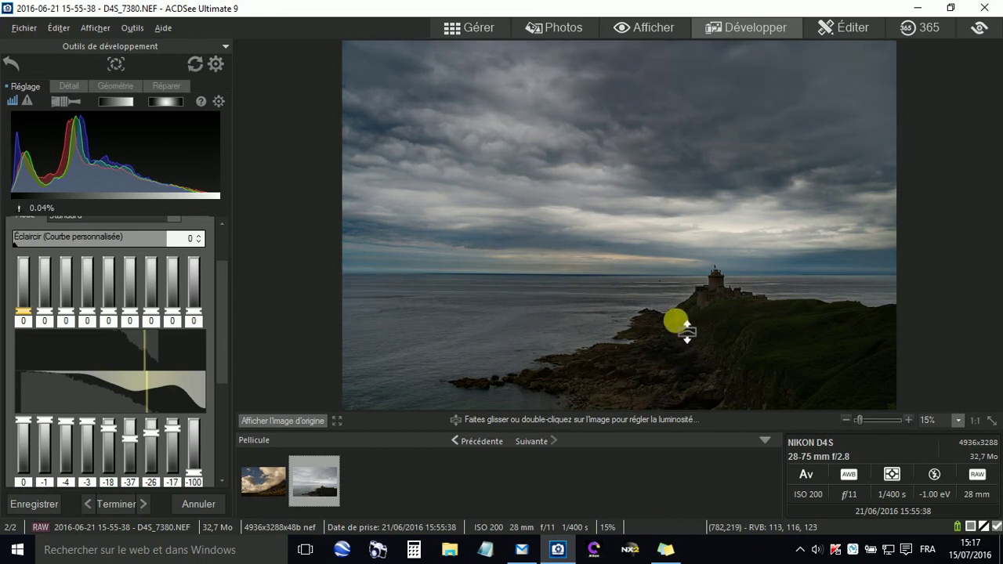
Compare the final seascape with the original image and collapse the Light EQ settings.
click(298, 422)
click(298, 421)
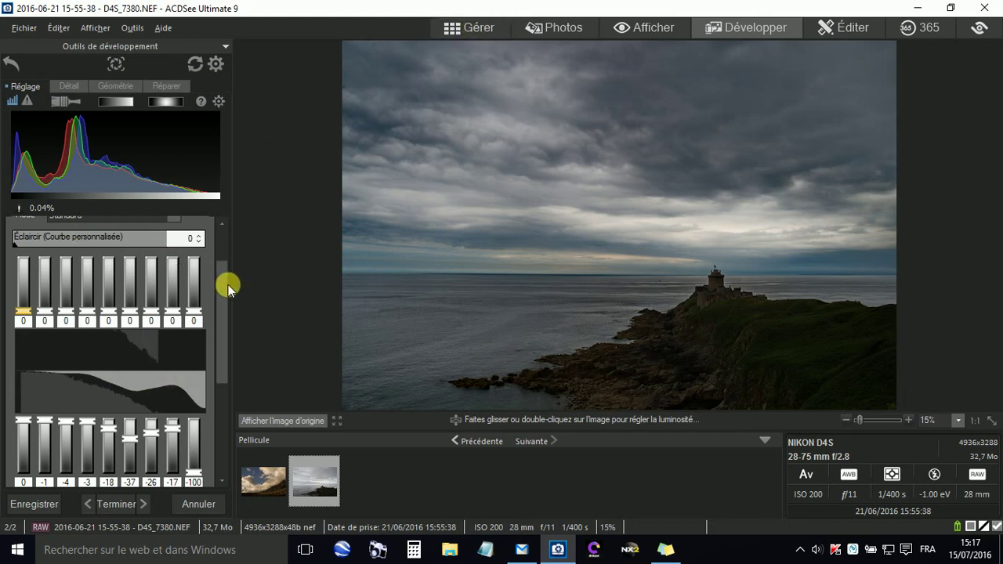
scroll(224, 277, up, 3)
scroll(9, 257, up, 1)
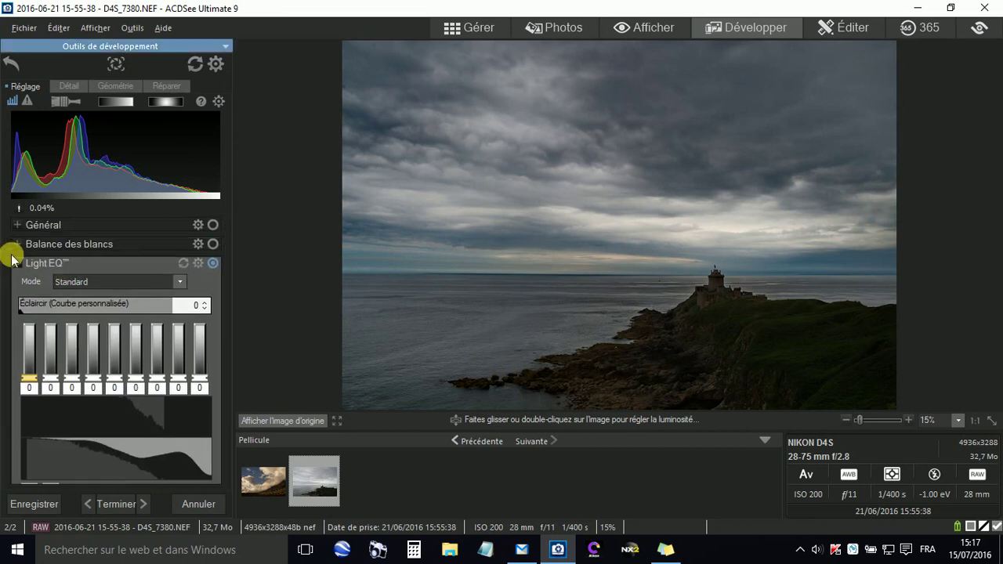
click(18, 264)
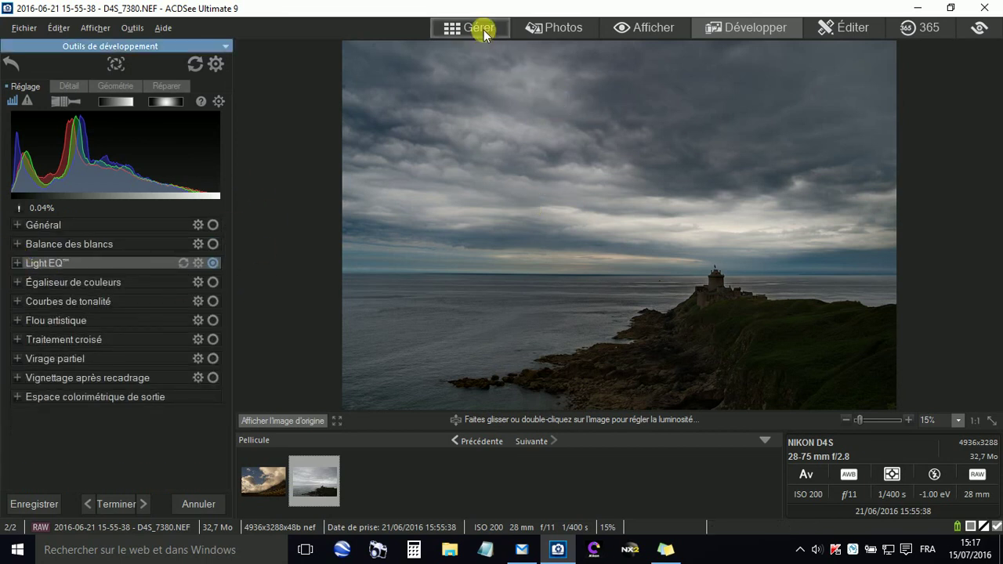